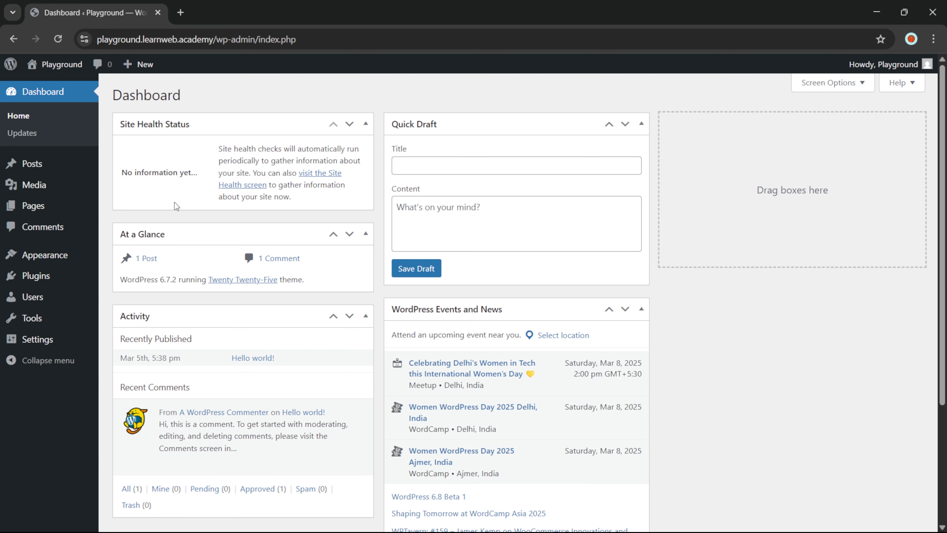
Find Fluent Forms by searching 'fluent form' under Add New Plugin, then install and activate it
mouse_move(53, 275)
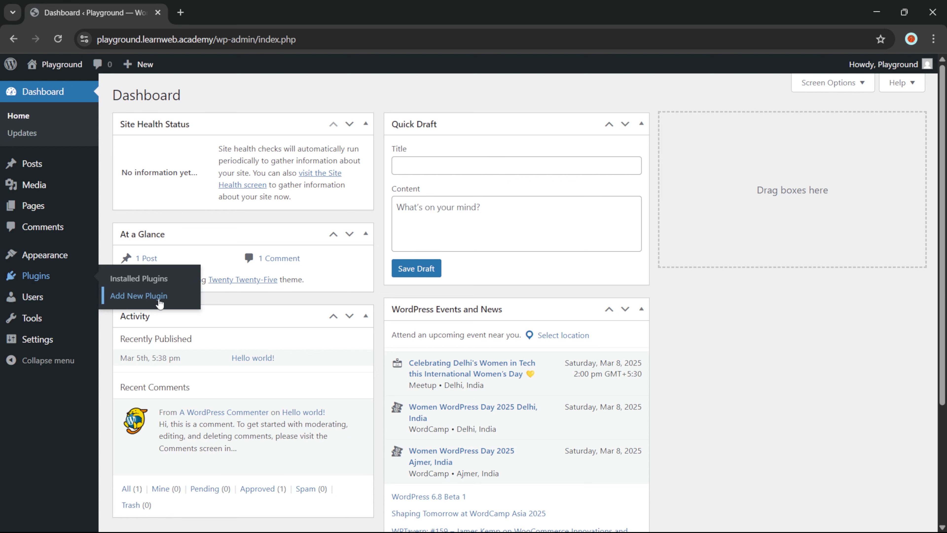
left_click(159, 301)
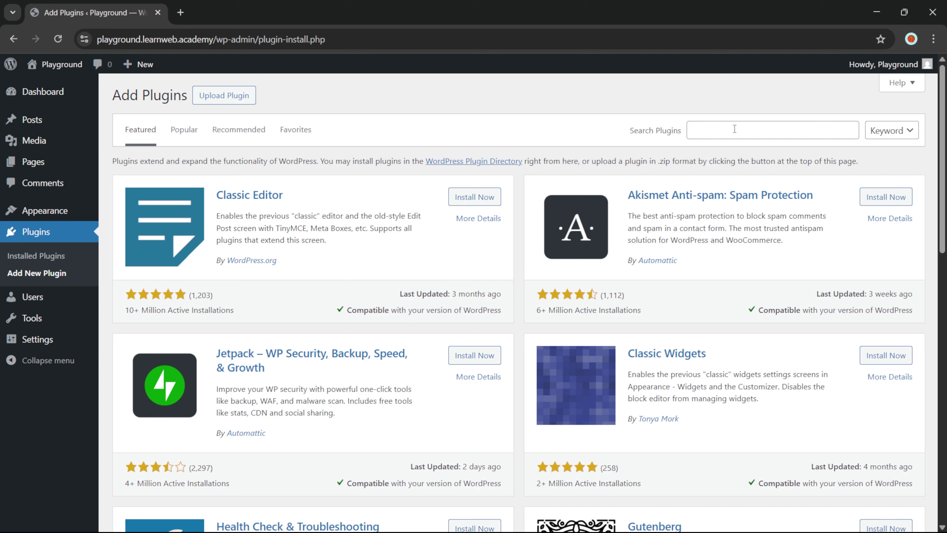
left_click(734, 129)
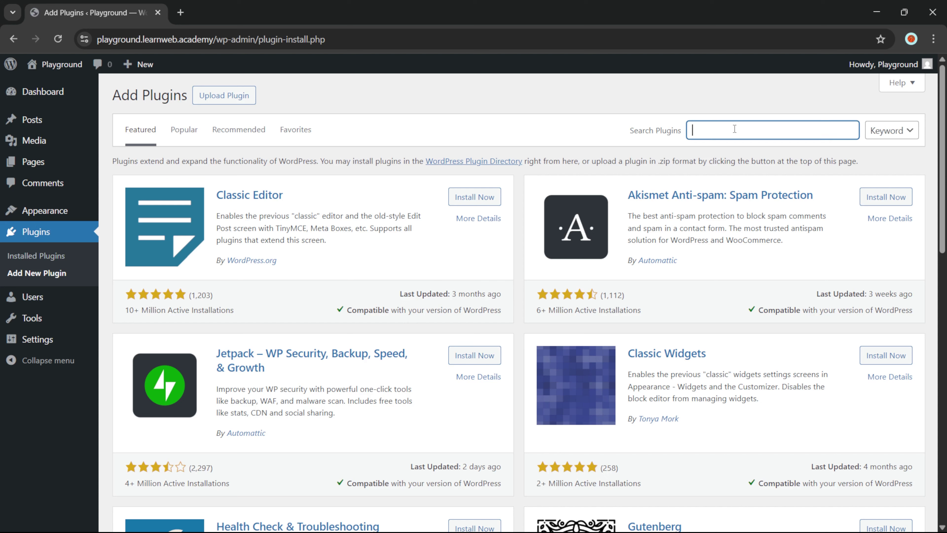
type("fluent forms")
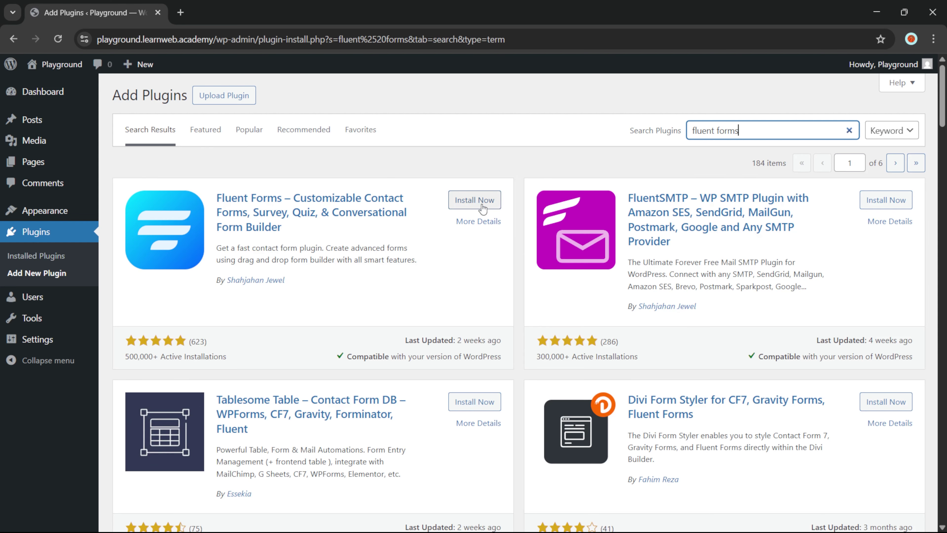
left_click(481, 203)
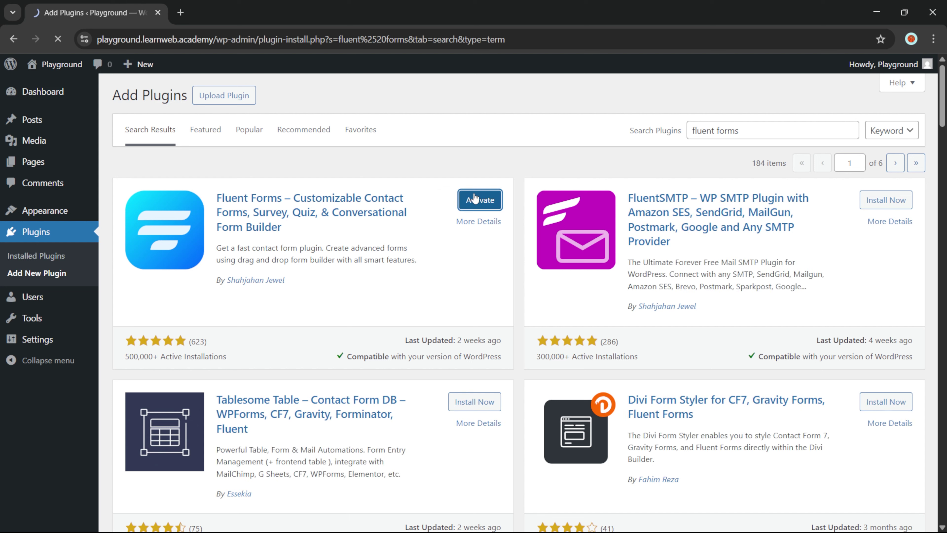
left_click(473, 198)
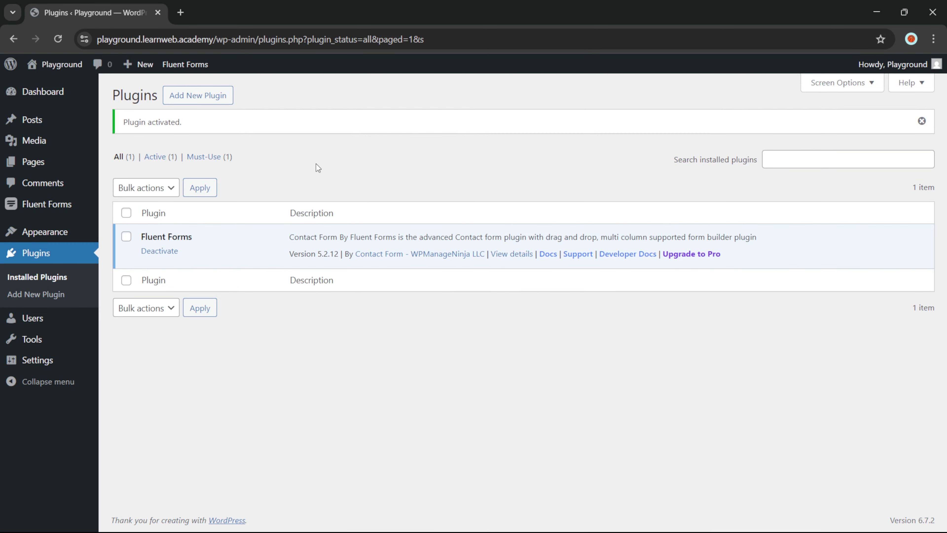
Create a new blank form from the Fluent Forms forms list
left_click(12, 208)
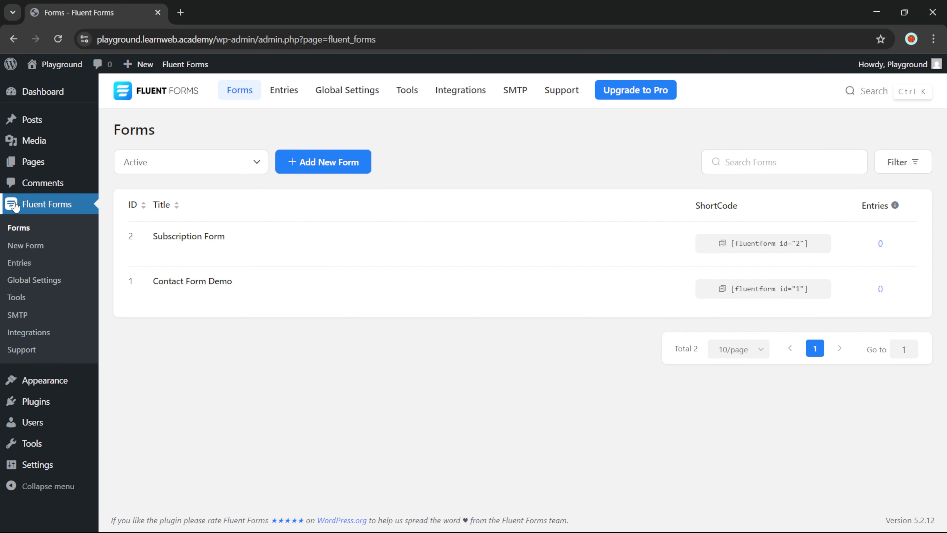
left_click(318, 163)
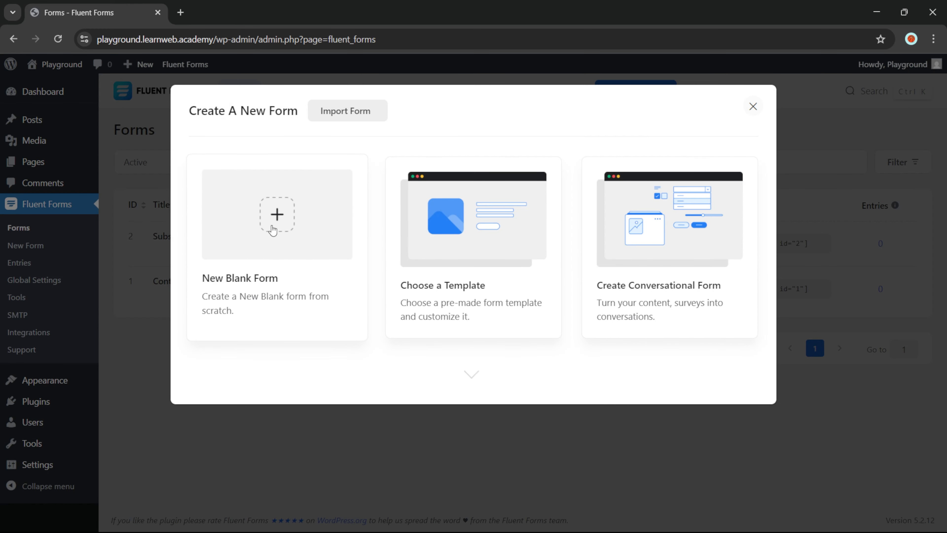
left_click(272, 230)
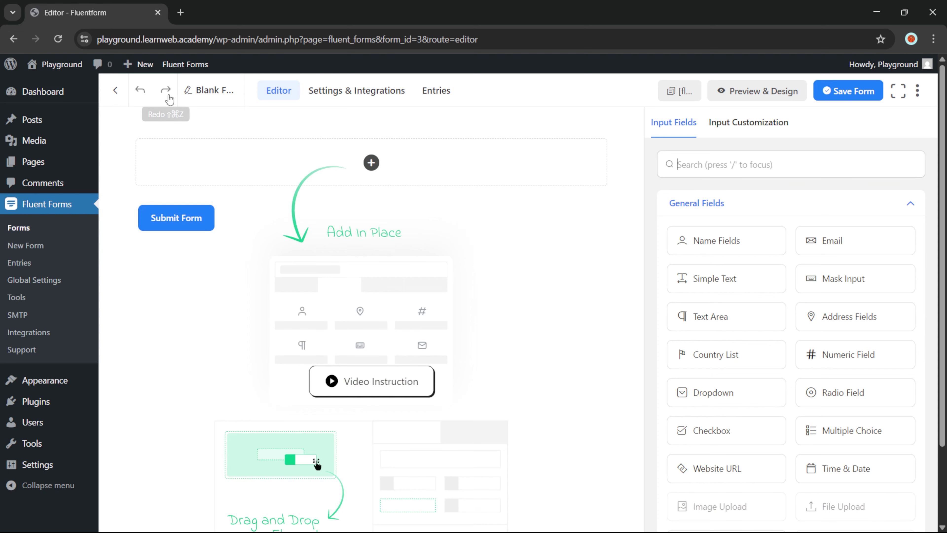
Rename the new form to 'Contact Form'
left_click(205, 96)
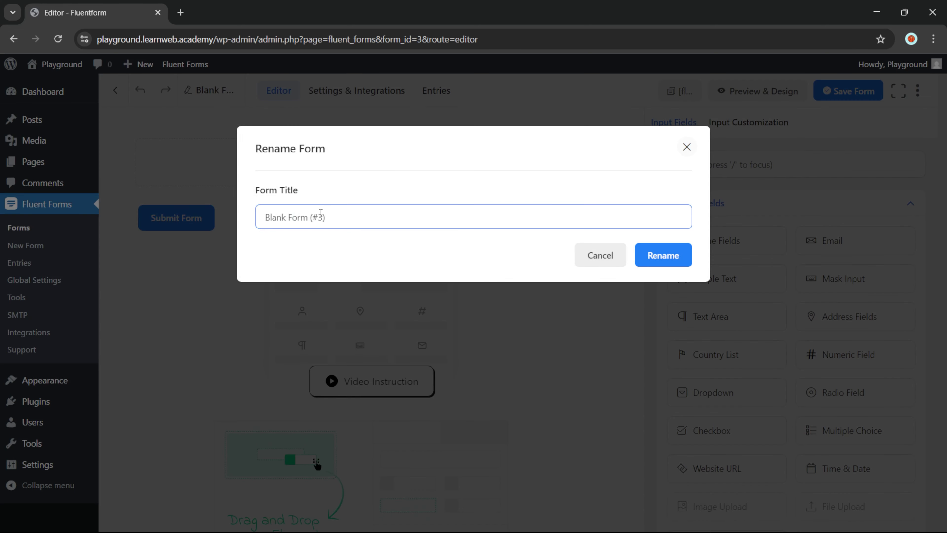
triple_click(320, 216)
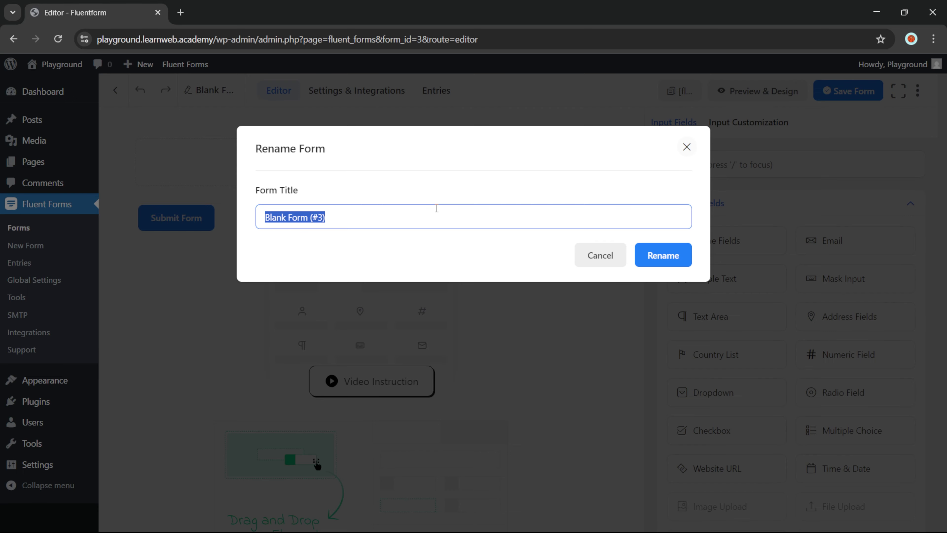
type("Contact")
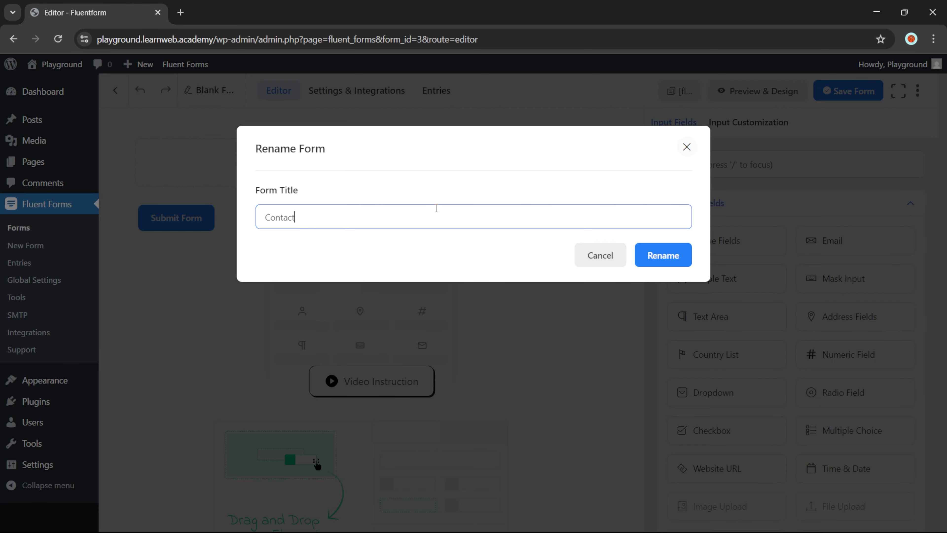
type(" Form")
left_click(660, 256)
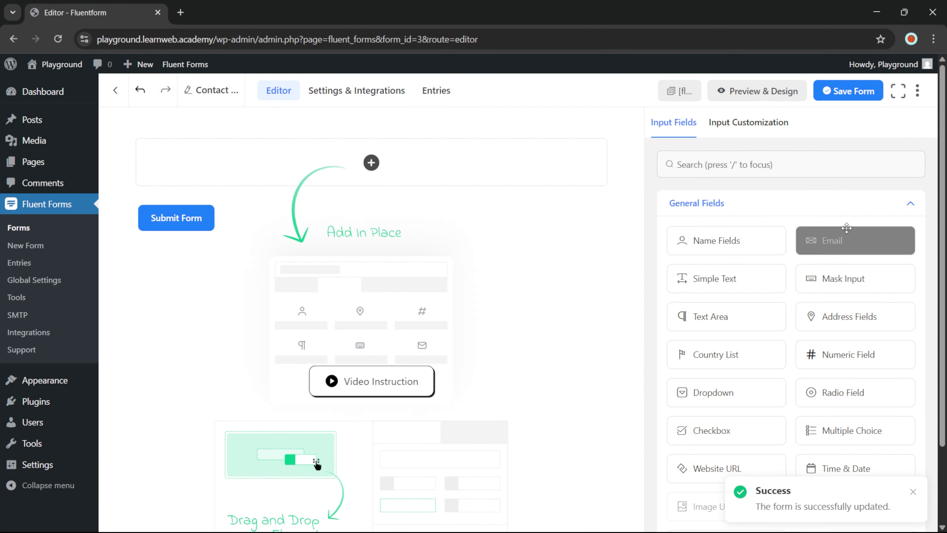
scroll(842, 269, "down", 3)
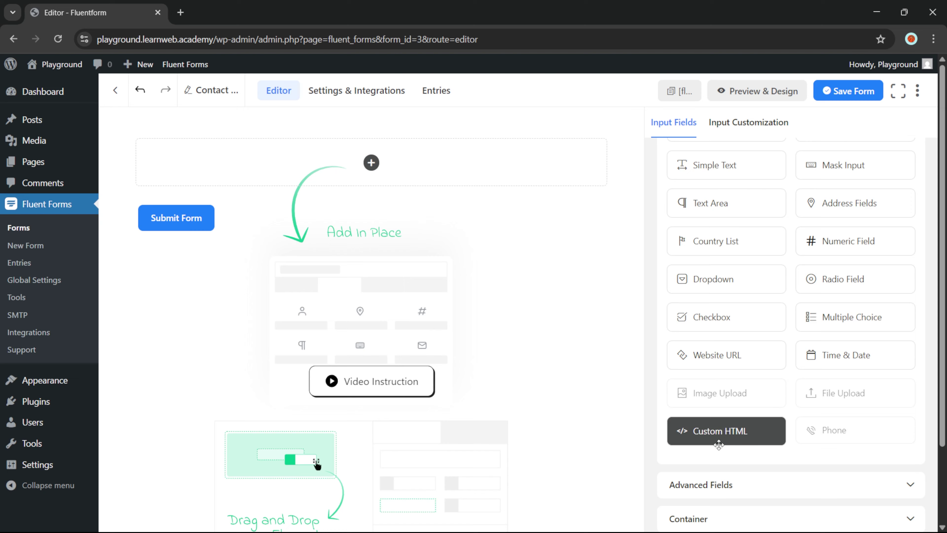
left_click(709, 484)
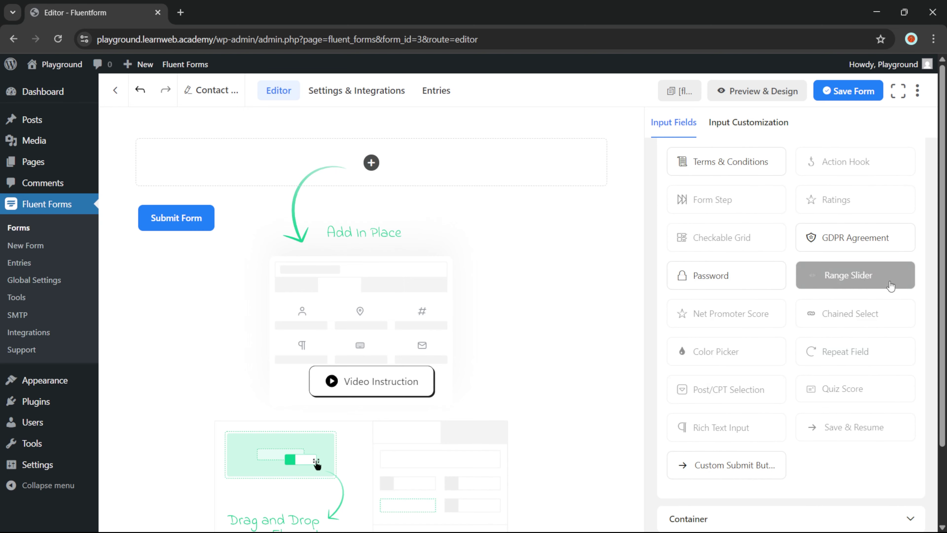
scroll(839, 391, "down", 3)
left_click(814, 429)
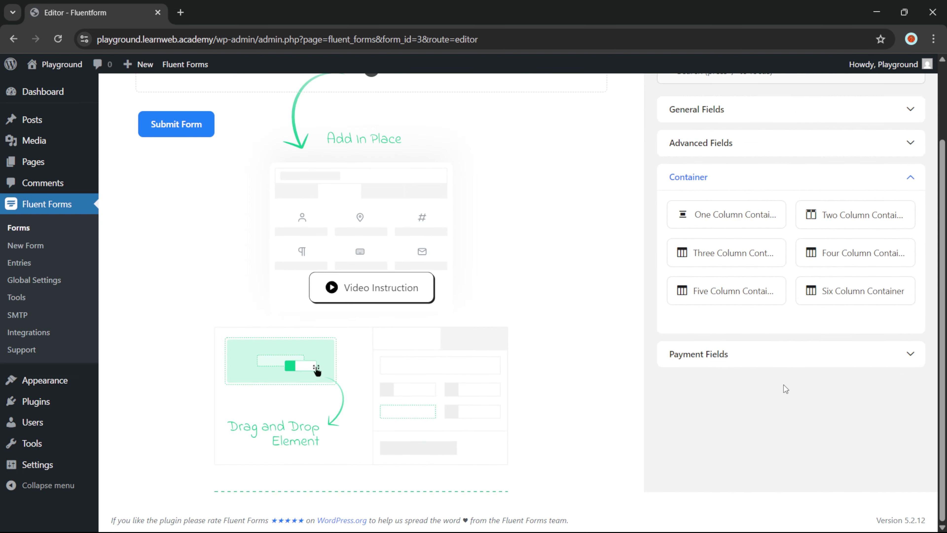
scroll(760, 232, "up", 3)
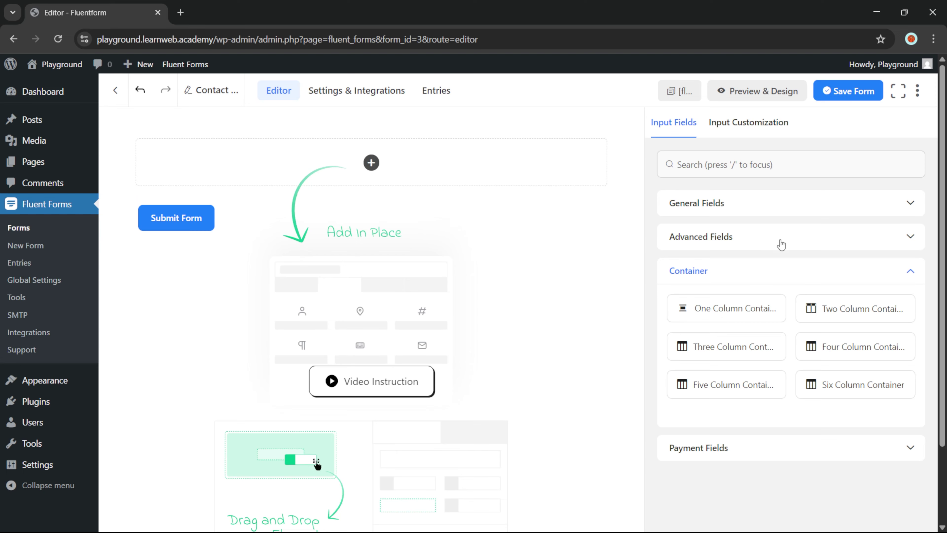
left_click(781, 244)
left_click(784, 213)
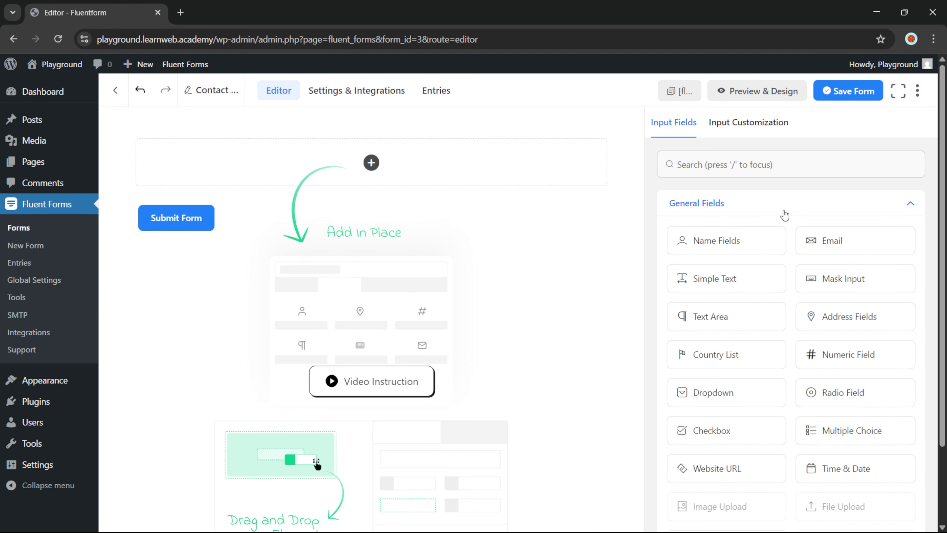
scroll(813, 206, "down", 3)
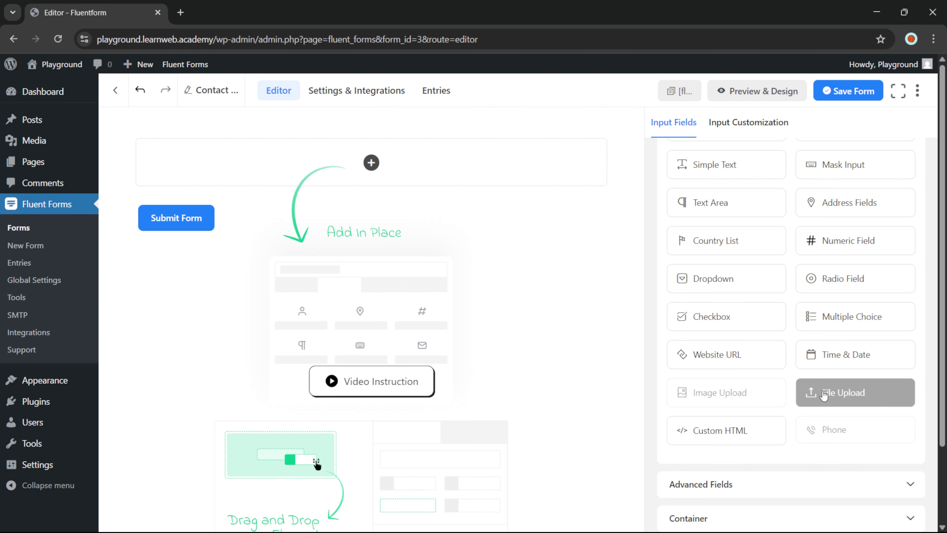
scroll(824, 395, "down", 3)
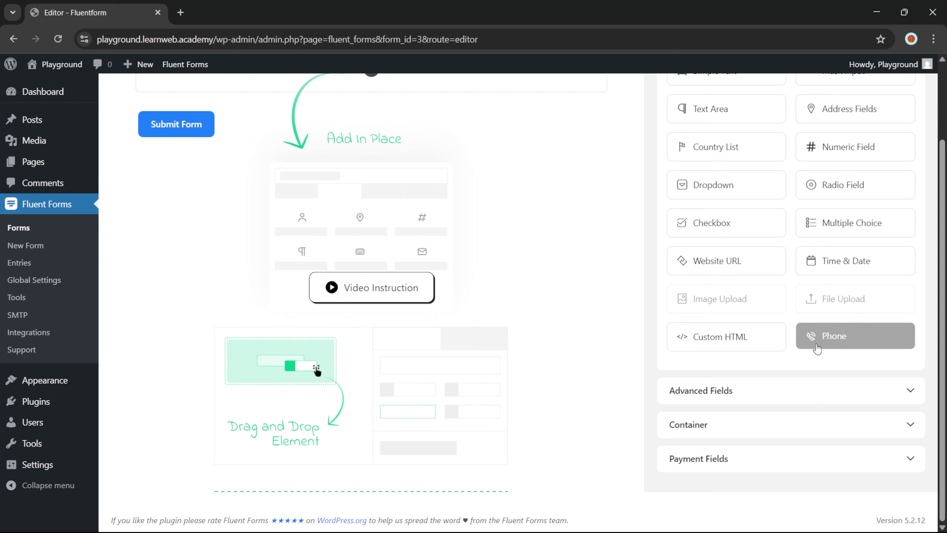
left_click(826, 398)
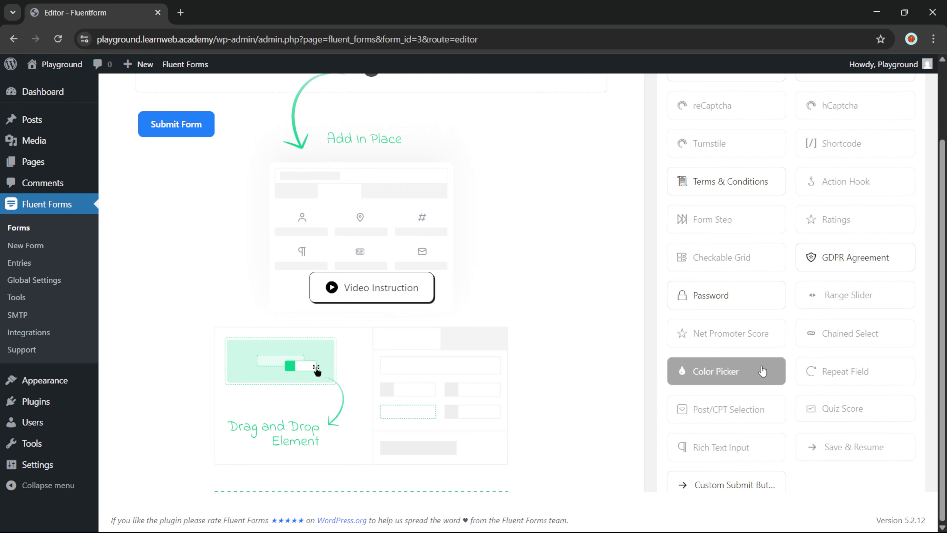
scroll(789, 298, "down", 2)
scroll(727, 295, "up", 2)
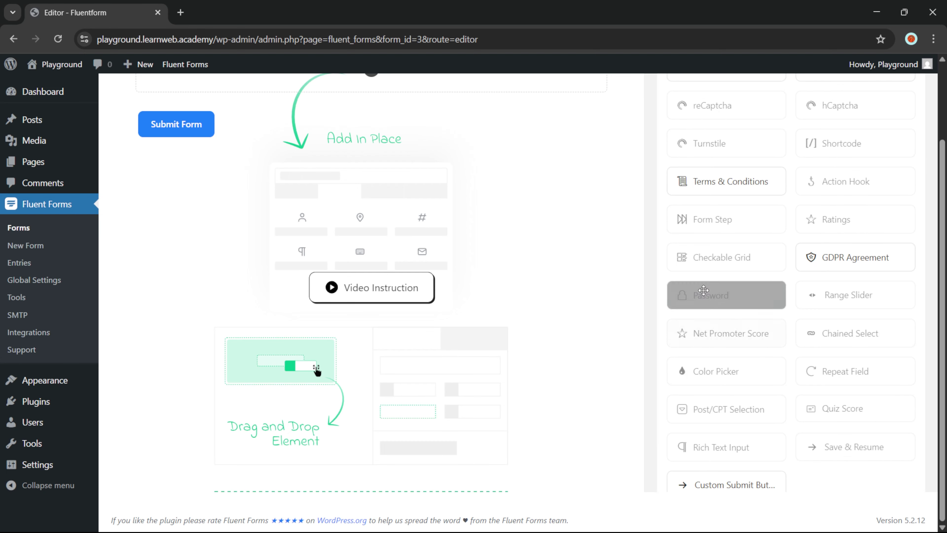
scroll(725, 261, "up", 1)
scroll(725, 261, "up", 1)
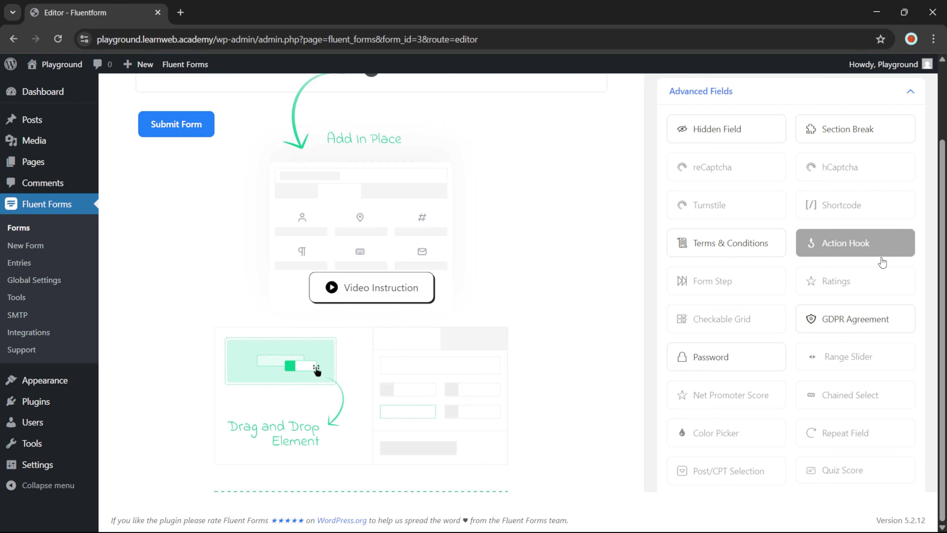
scroll(773, 298, "down", 3)
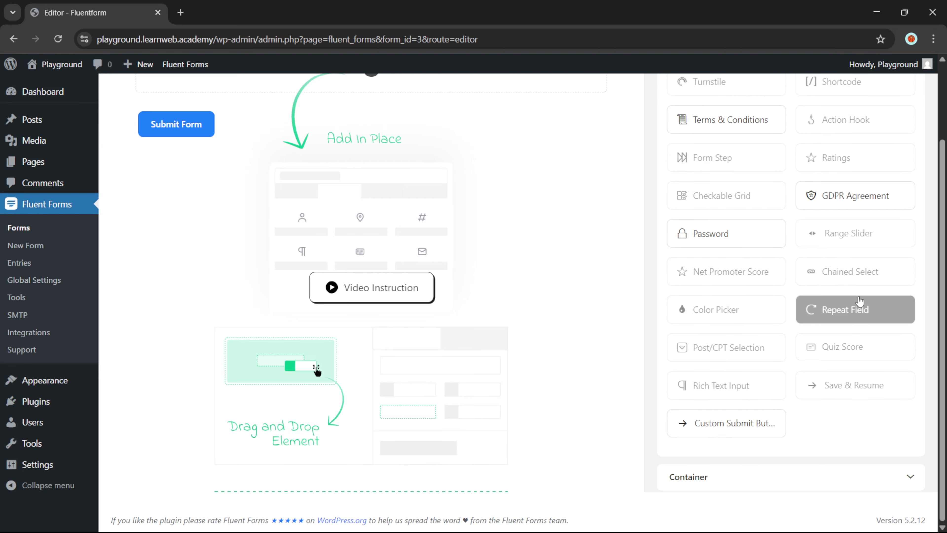
scroll(768, 284, "up", 6)
left_click(776, 203)
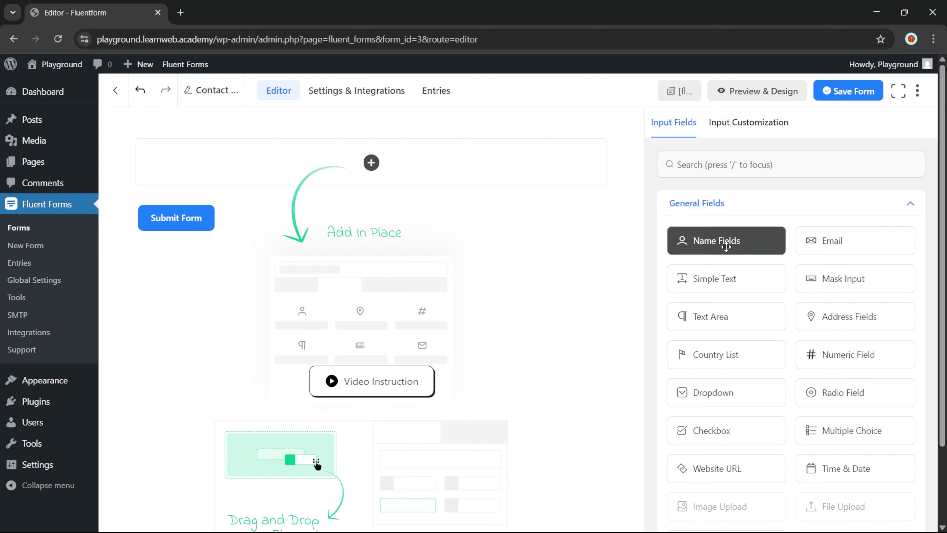
Drag the Name Fields, Email and Dropdown fields onto the form canvas
left_click_drag(726, 244, 382, 175)
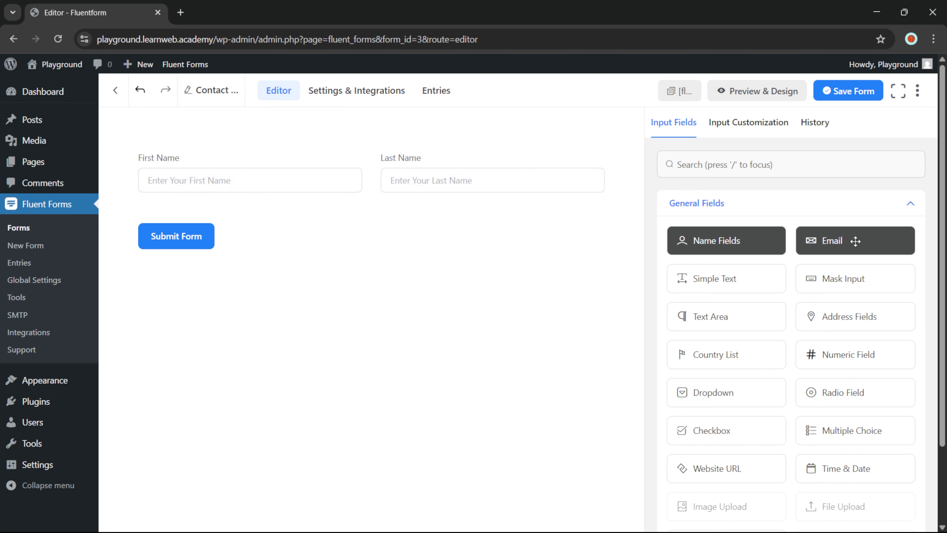
left_click_drag(861, 240, 376, 199)
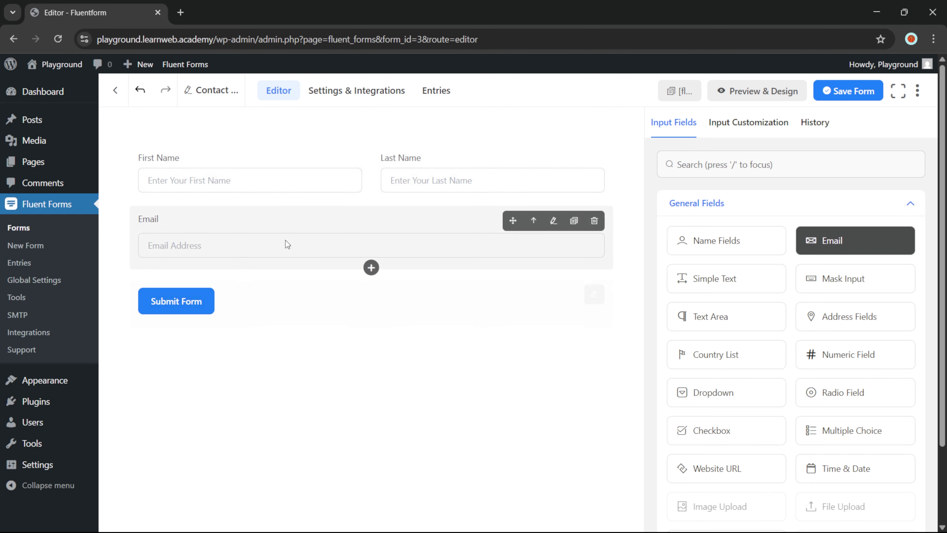
scroll(826, 312, "down", 3)
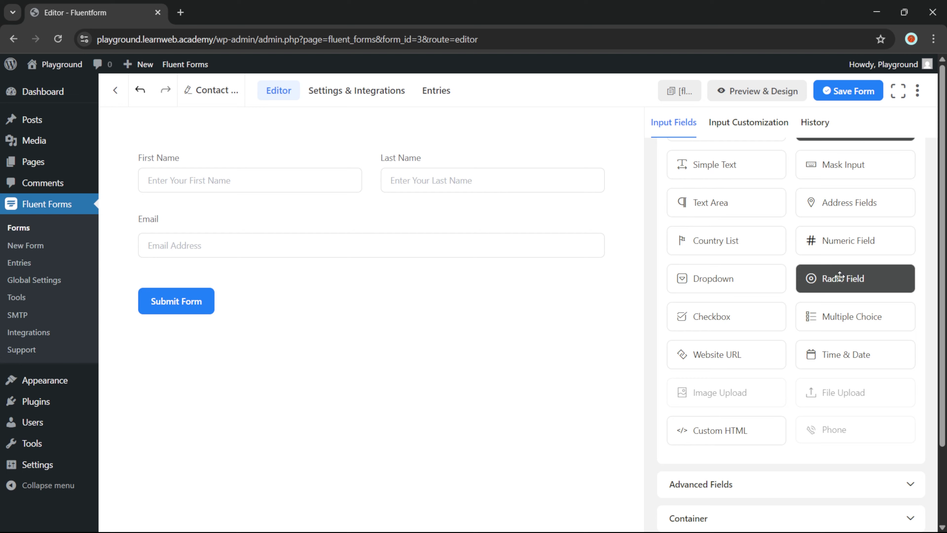
scroll(783, 288, "down", 2)
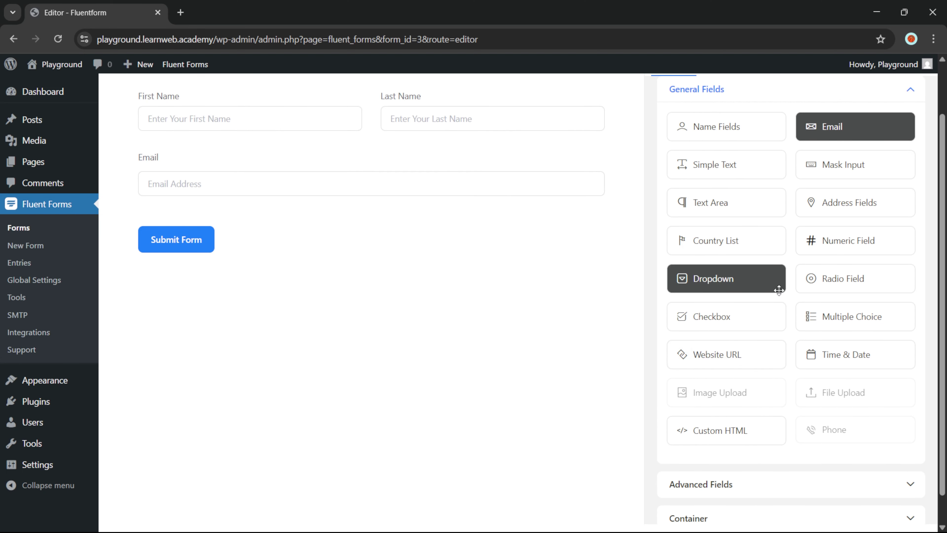
left_click_drag(755, 287, 370, 205)
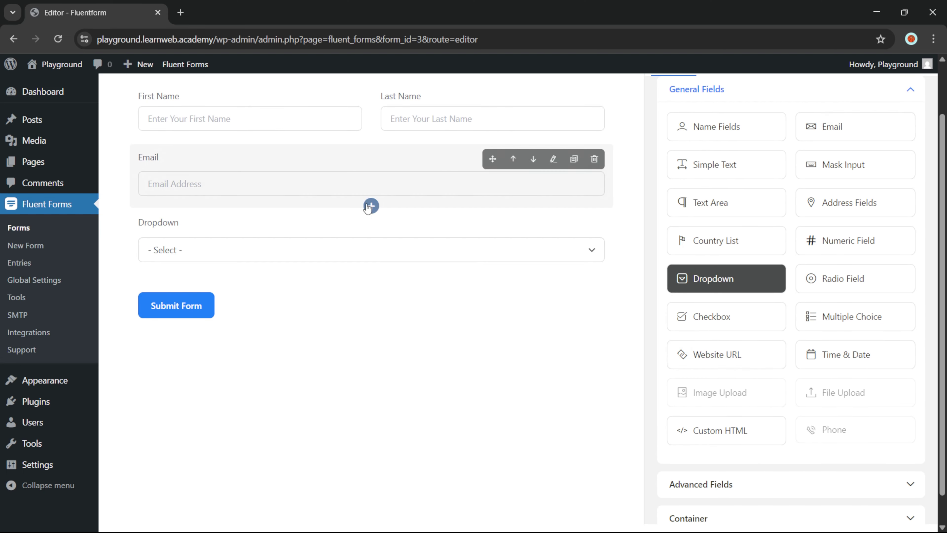
Drop the dropdown under Email and change its label from FAQs to 'Reason for contact'
left_click(251, 229)
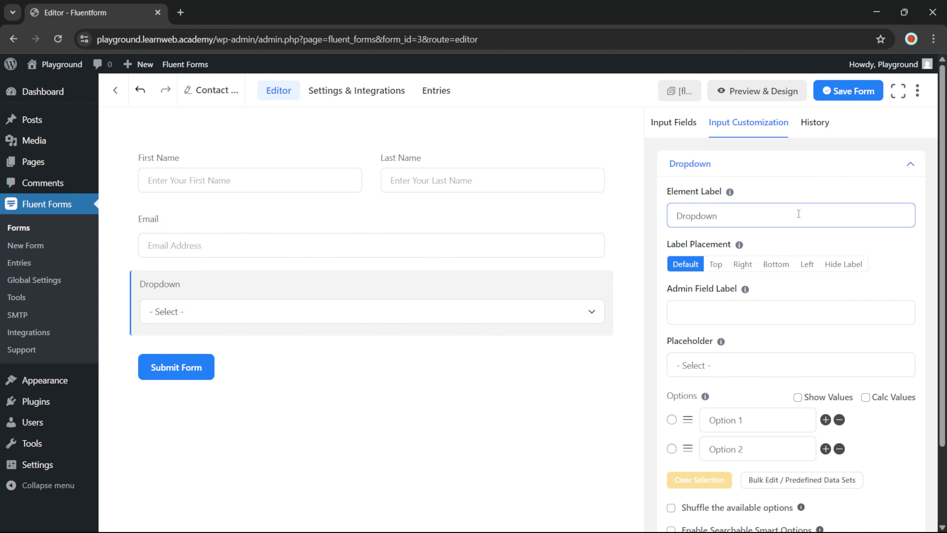
double_click(760, 216)
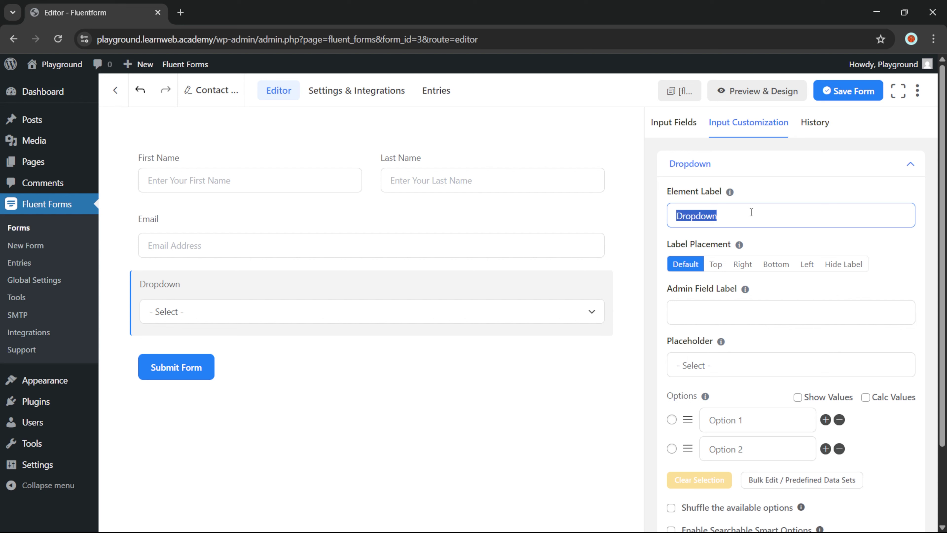
type("F")
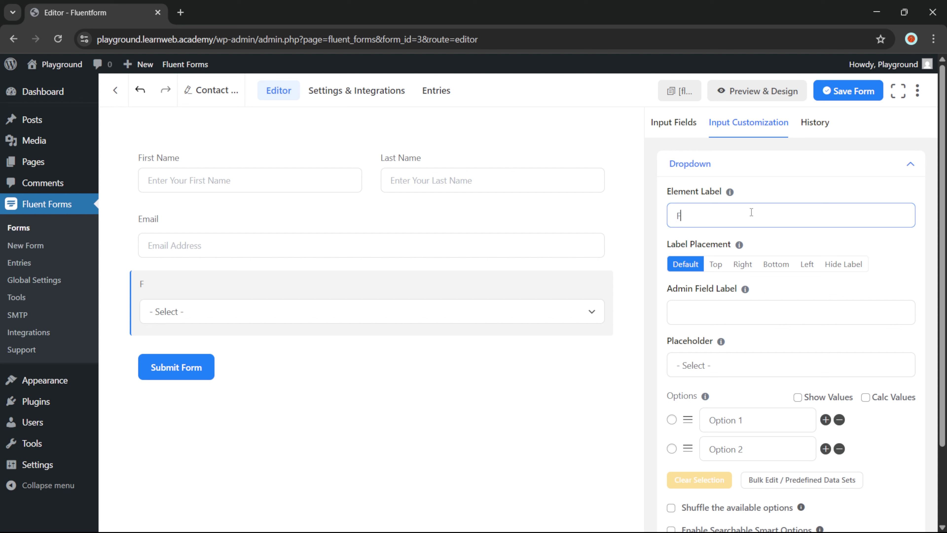
type("AQs")
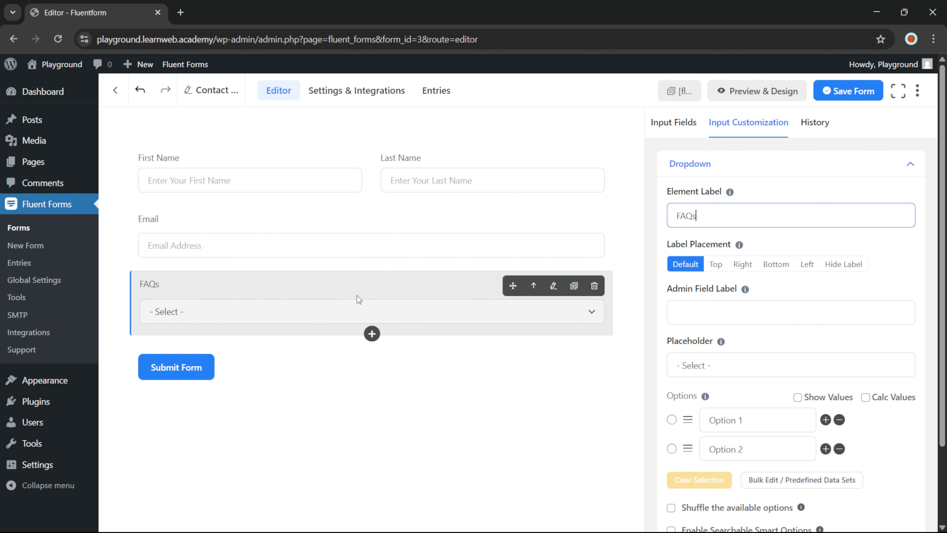
double_click(749, 213)
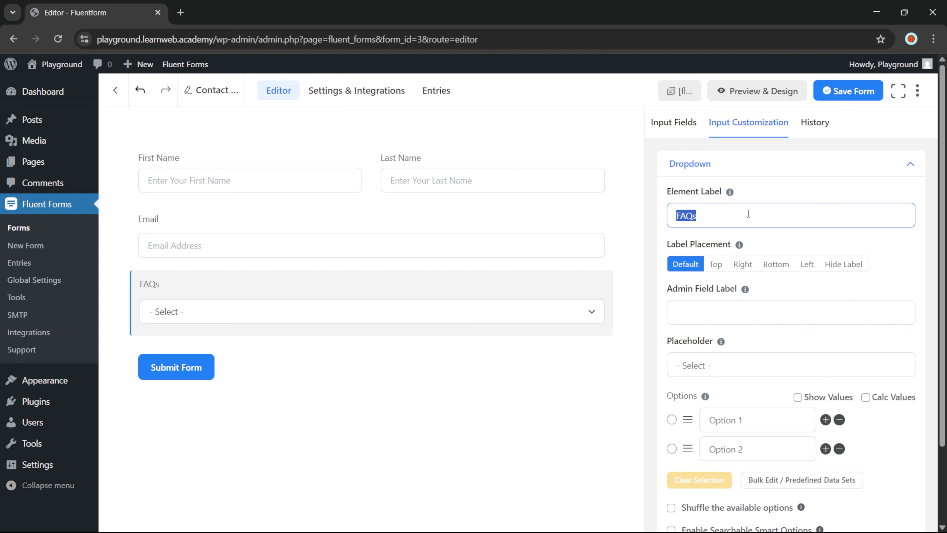
type("Reason fo")
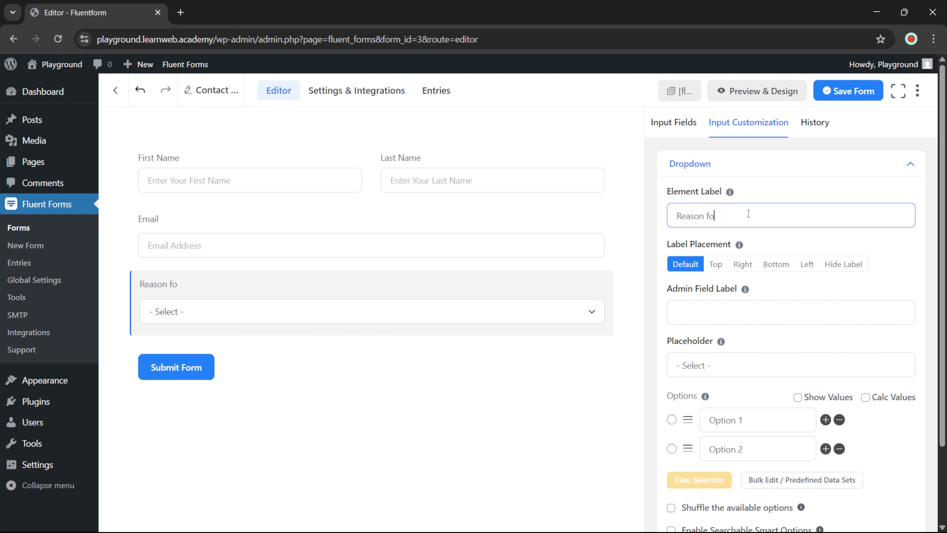
type("r contact")
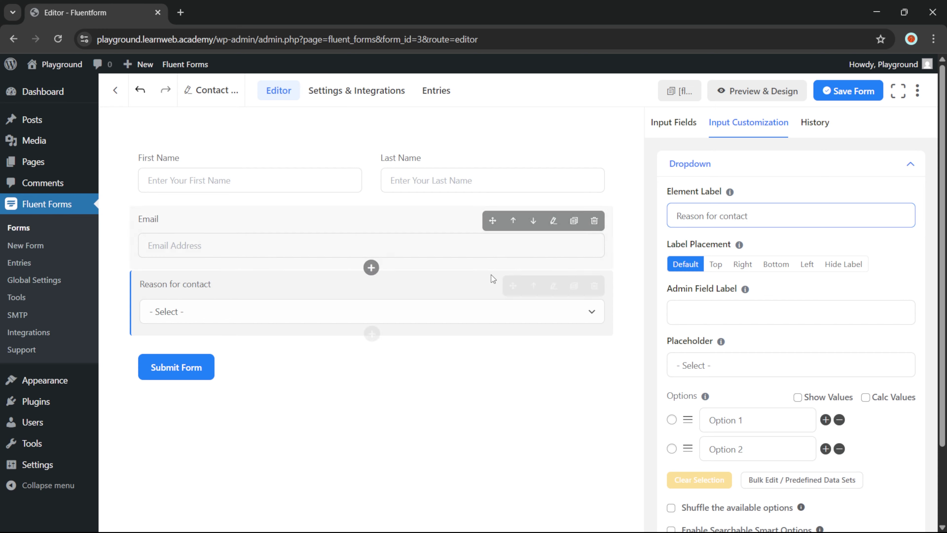
left_click(479, 292)
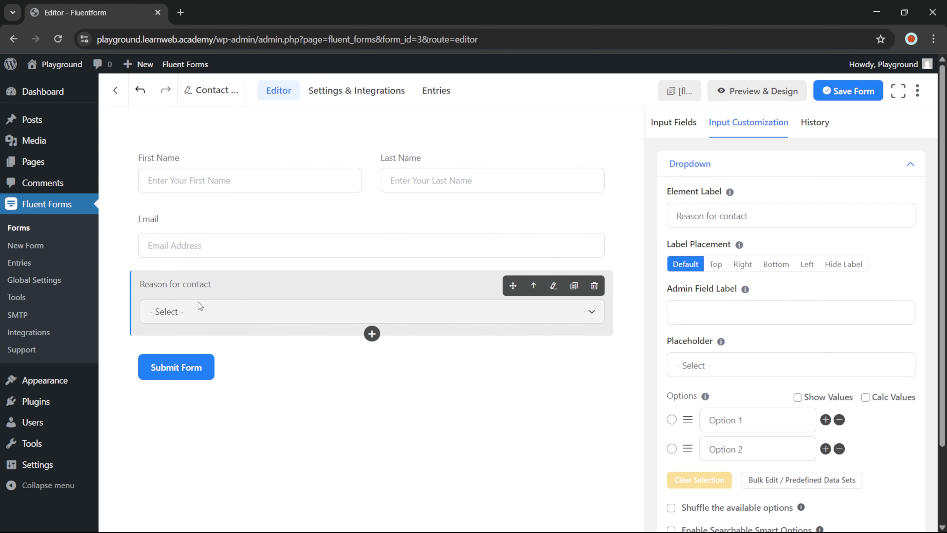
scroll(732, 358, "down", 2)
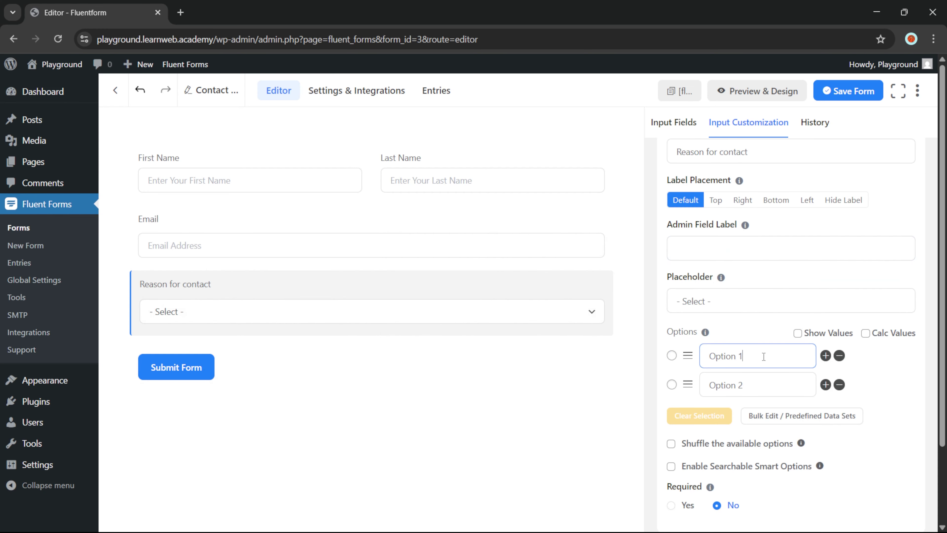
Set the dropdown options to Consultation Call, Web Design Service and a new third option, Enquiry about Business
double_click(763, 357)
key("ctrl+a")
type("Consultation Call")
left_click(735, 384)
key("ctrl+a")
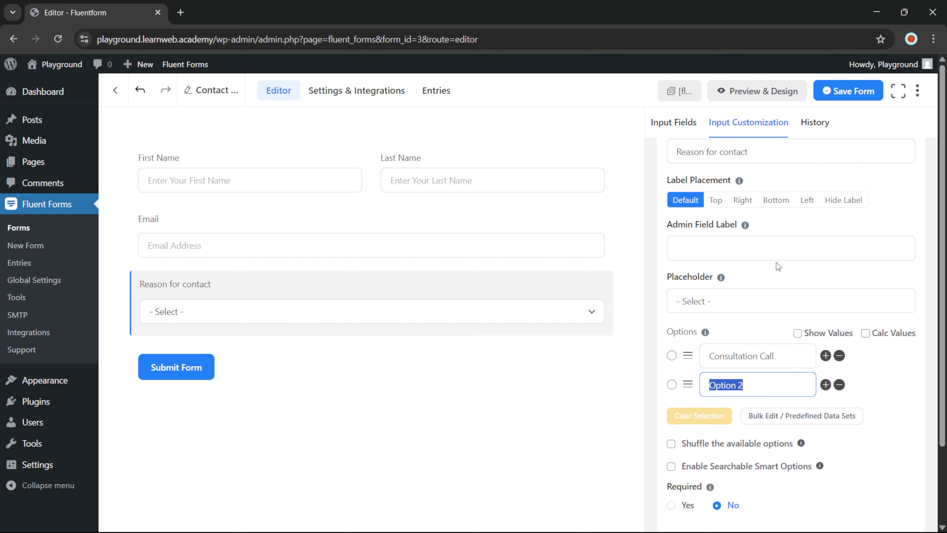
type("Web Design Ser")
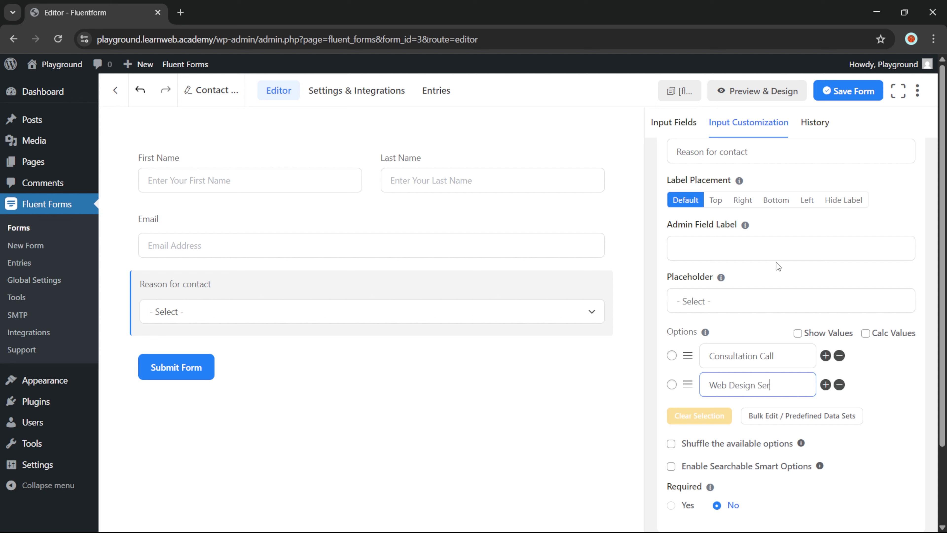
type("vice")
left_click(825, 385)
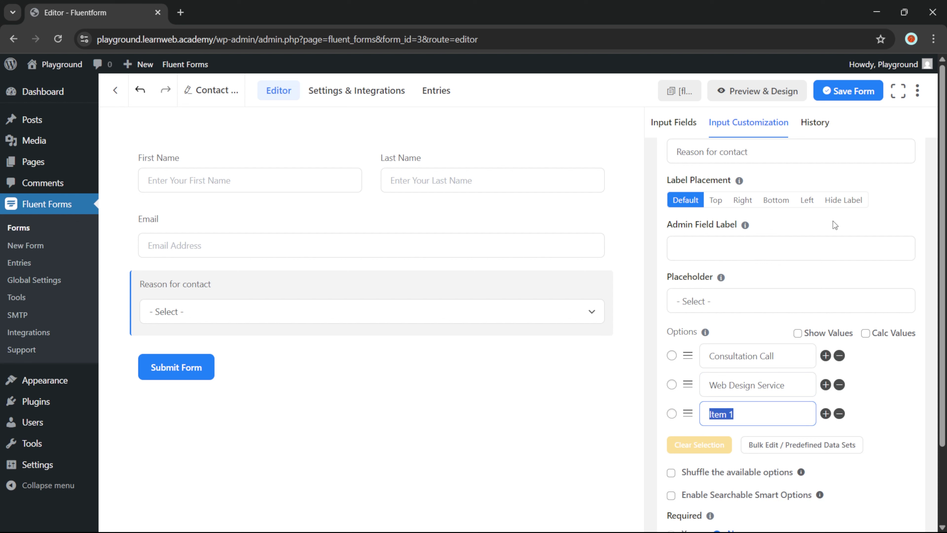
type("Enquiry about Busi")
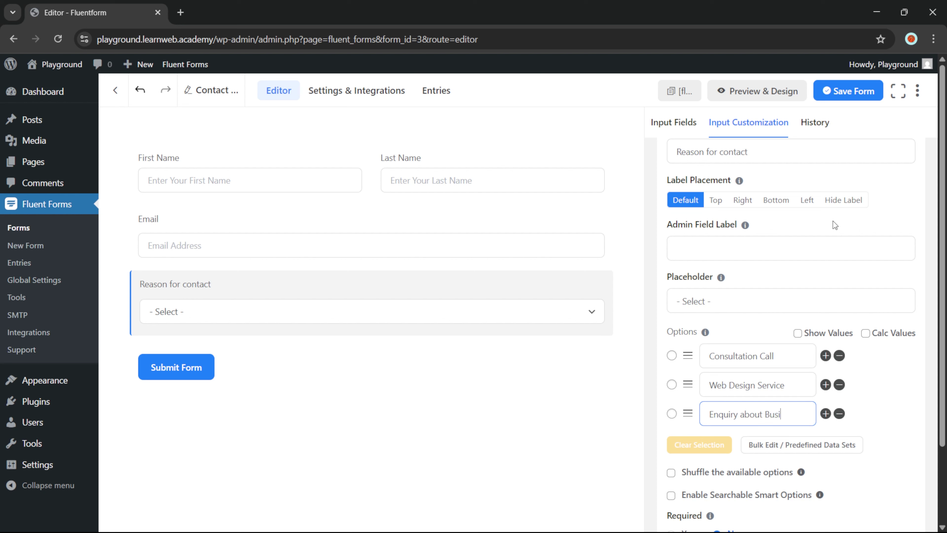
type("ness")
scroll(779, 266, "down", 1)
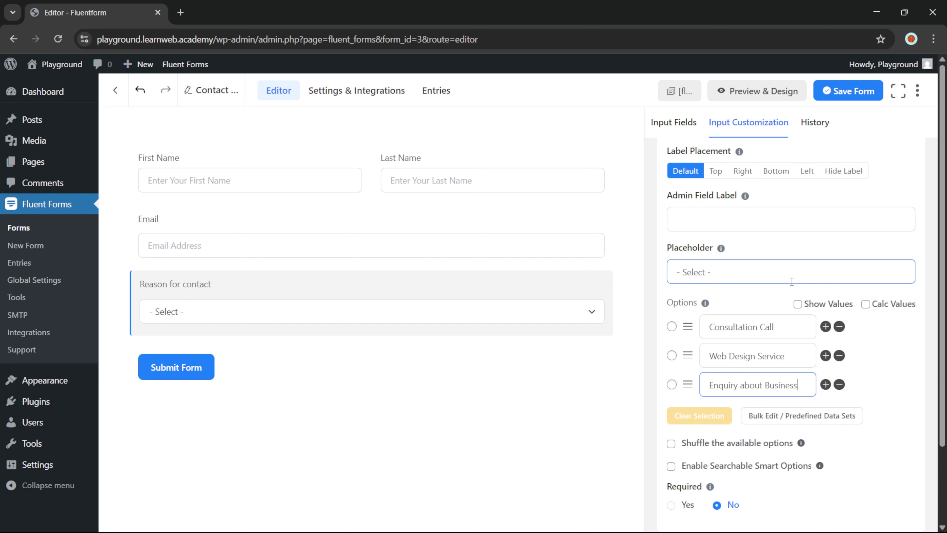
scroll(776, 275, "up", 1)
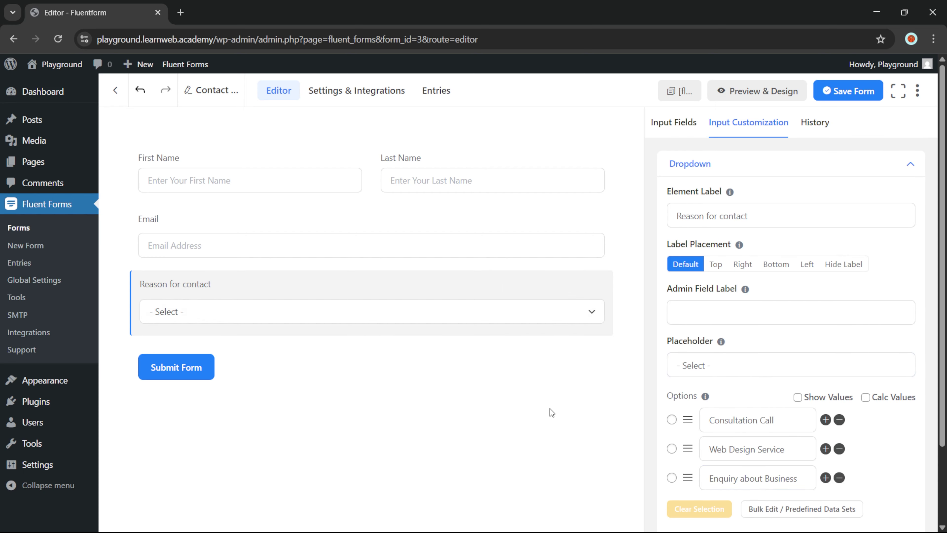
Drag a Time & Date field onto the form below the Reason for contact dropdown
left_click(675, 123)
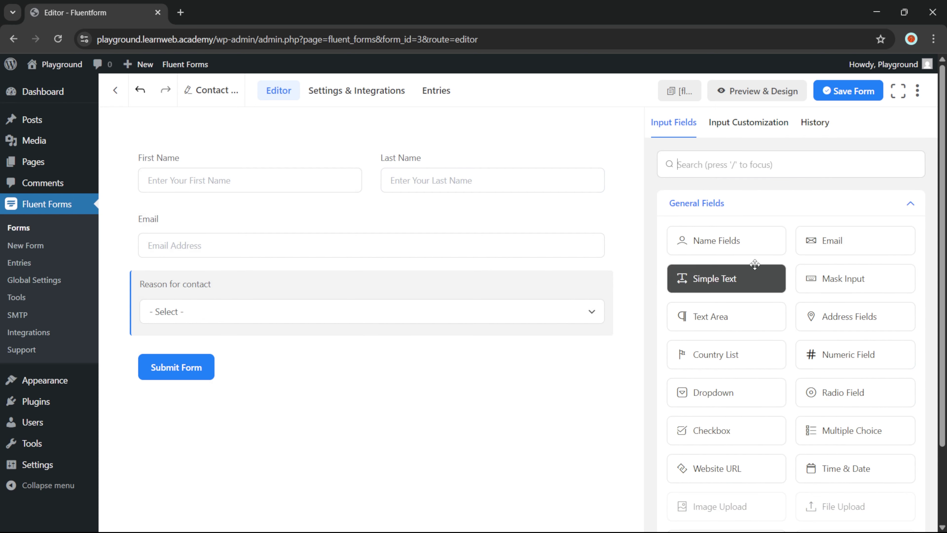
scroll(806, 248, "down", 3)
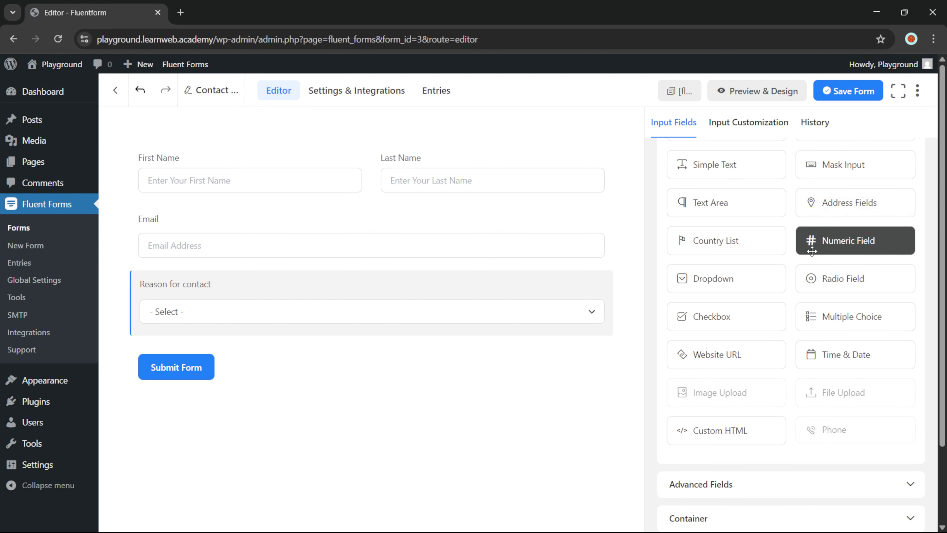
scroll(798, 231, "down", 2)
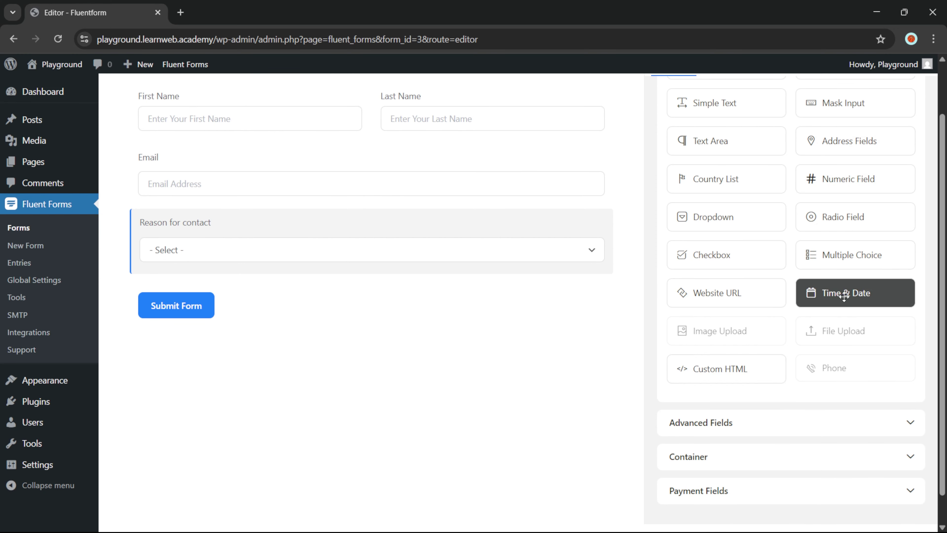
left_click_drag(844, 295, 442, 271)
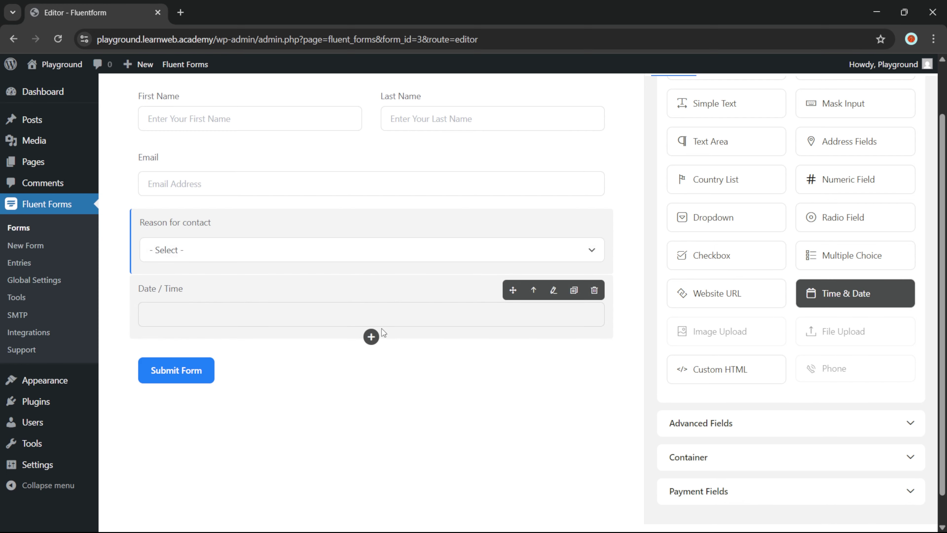
Set Required to Yes on the Date / Time field
left_click(263, 288)
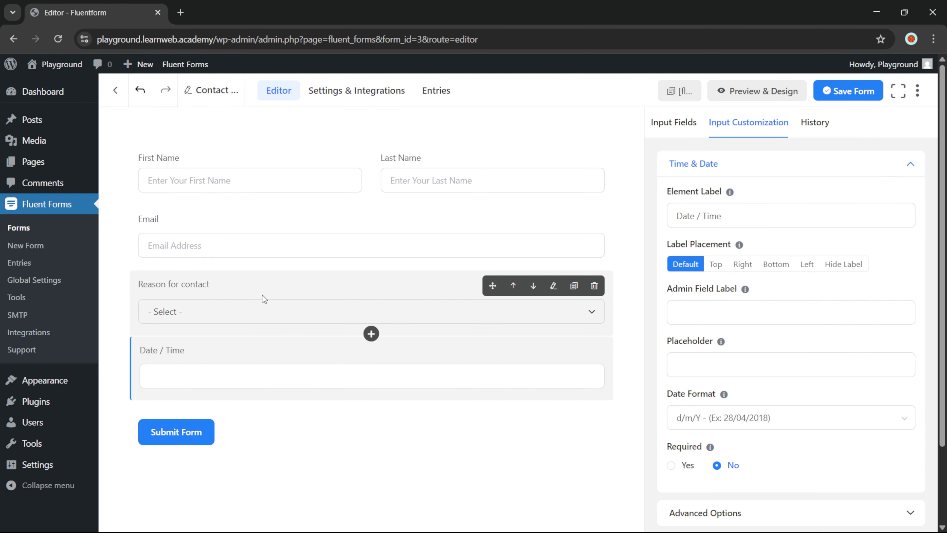
scroll(737, 303, "down", 2)
left_click(740, 302)
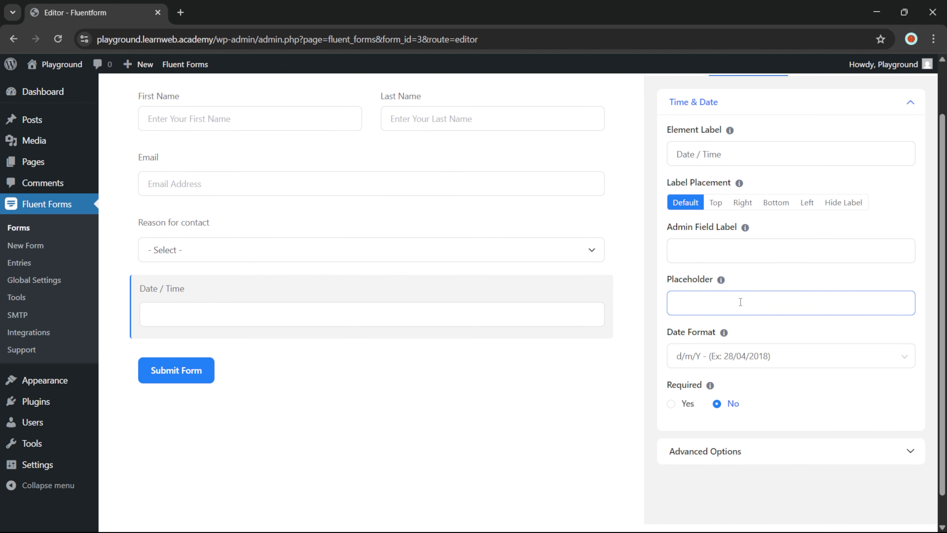
scroll(405, 328, "up", 2)
scroll(753, 334, "down", 2)
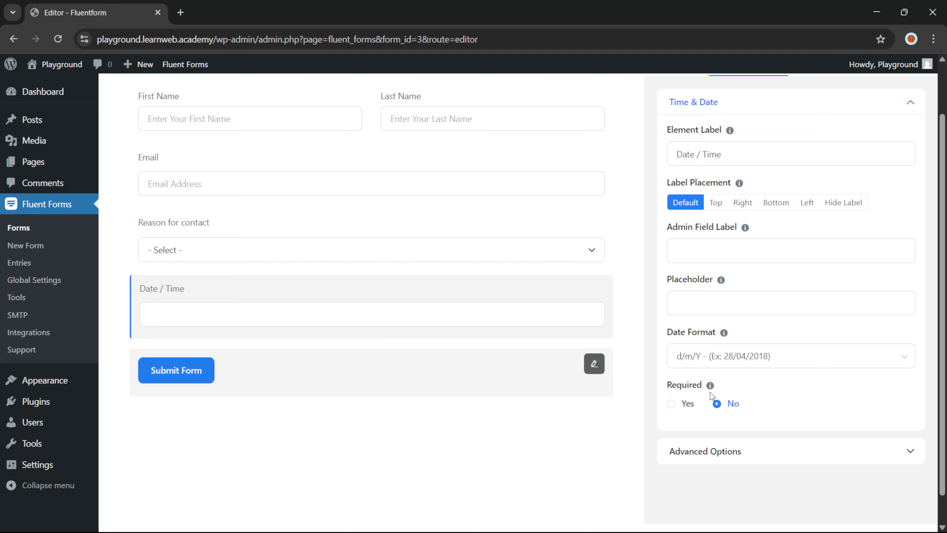
left_click(686, 406)
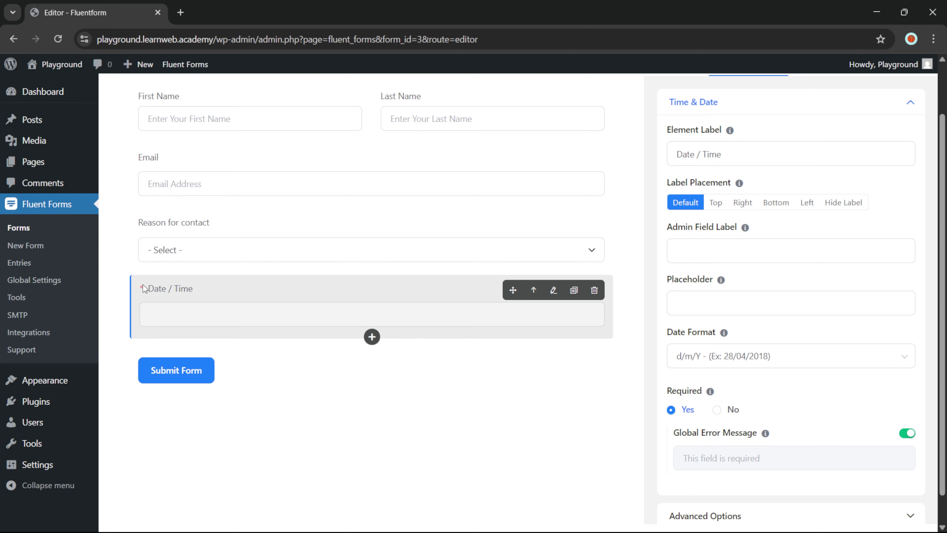
left_click(294, 226)
scroll(775, 358, "down", 3)
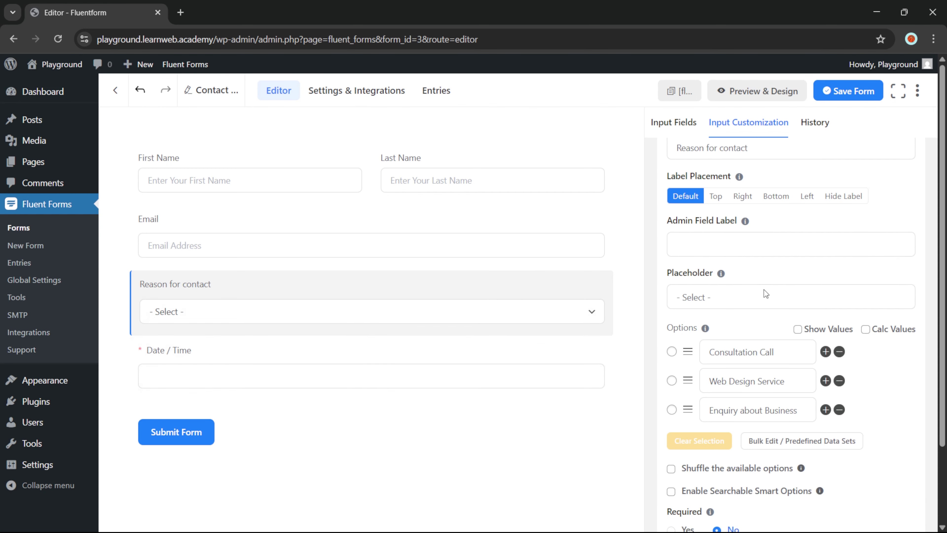
Set Required to Yes on both the Reason for contact and Email fields
left_click(688, 505)
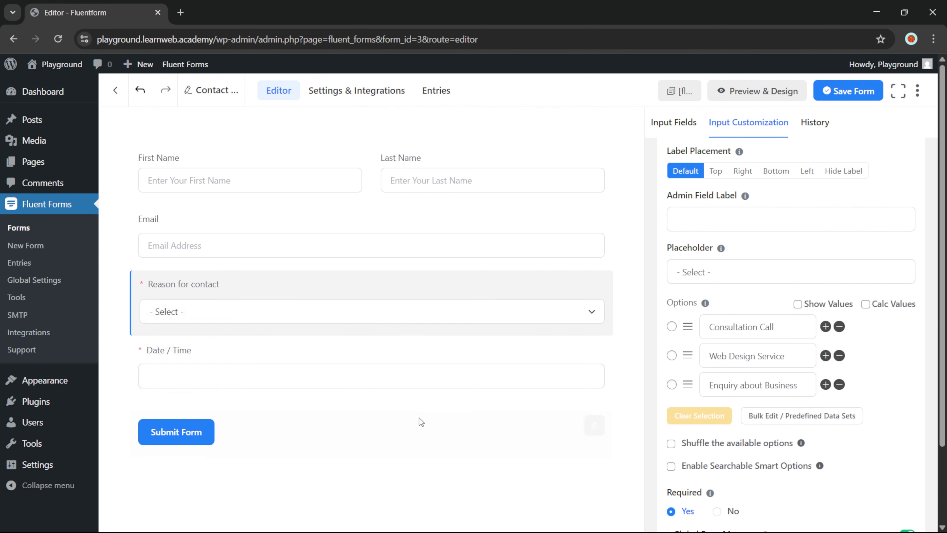
left_click(293, 233)
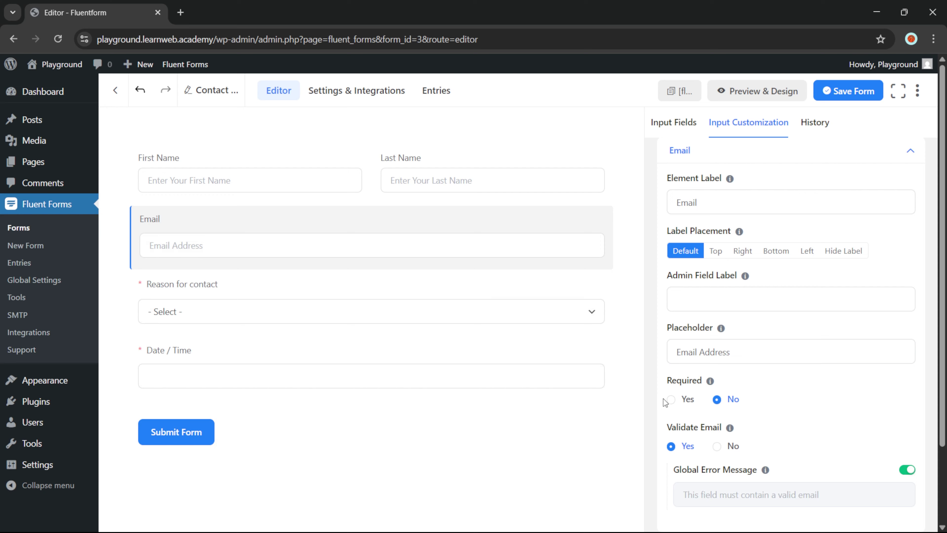
left_click(670, 399)
Review the first and last name row's settings, then return to the Input Fields list
left_click(327, 158)
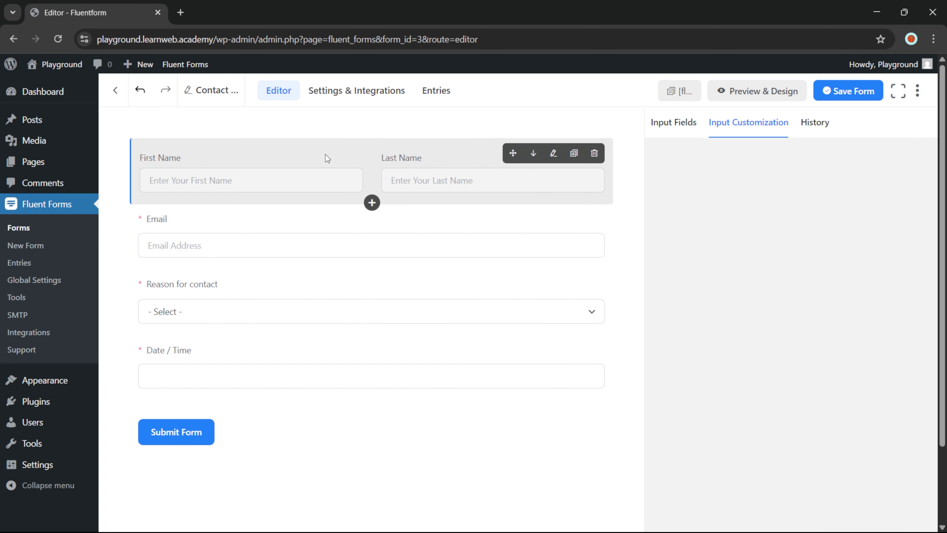
left_click(742, 365)
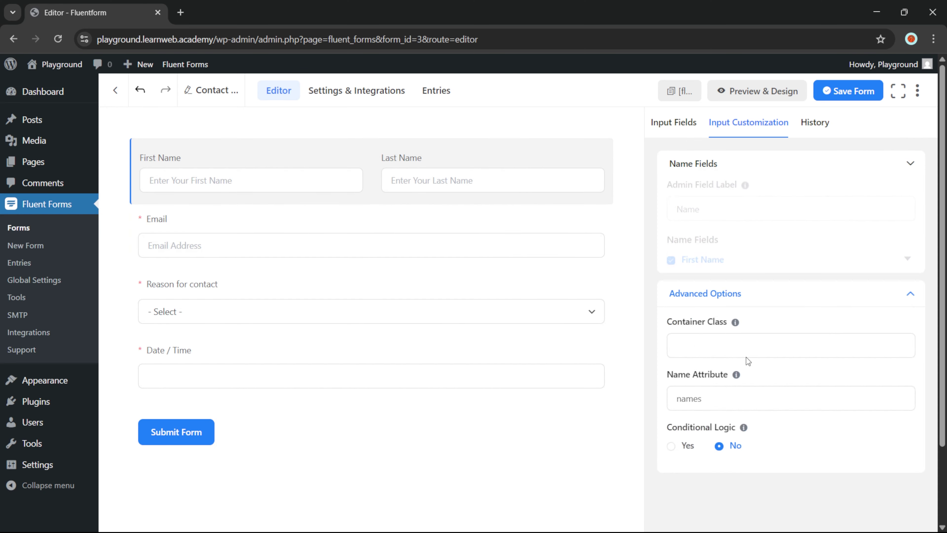
left_click(748, 166)
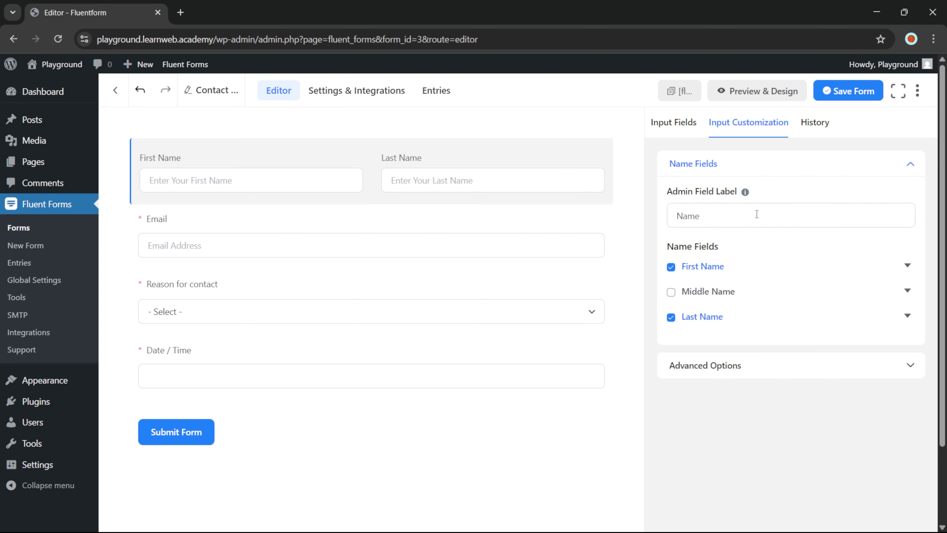
left_click(675, 128)
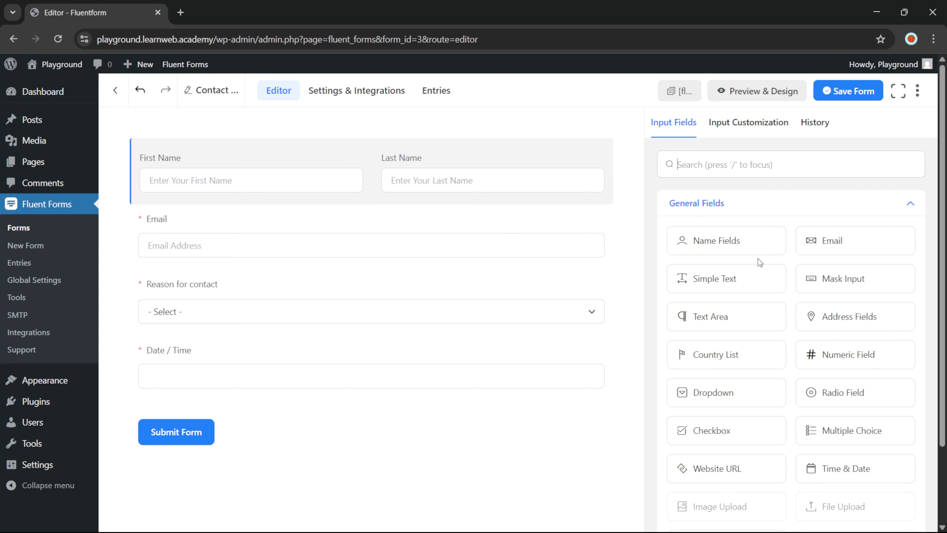
scroll(647, 260, "down", 2)
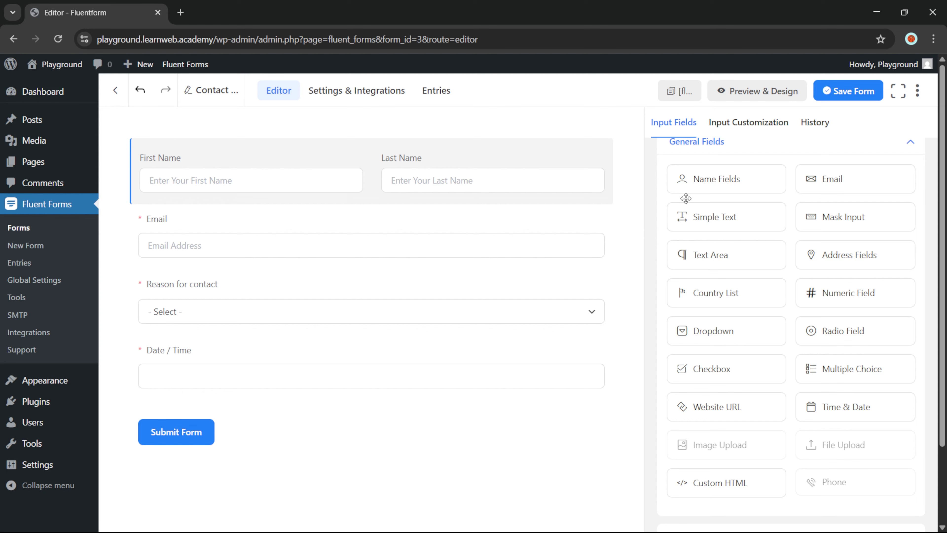
Save the Contact Form, copy its [fluentform id="3"] shortcode, and start a new page from Pages
left_click(850, 92)
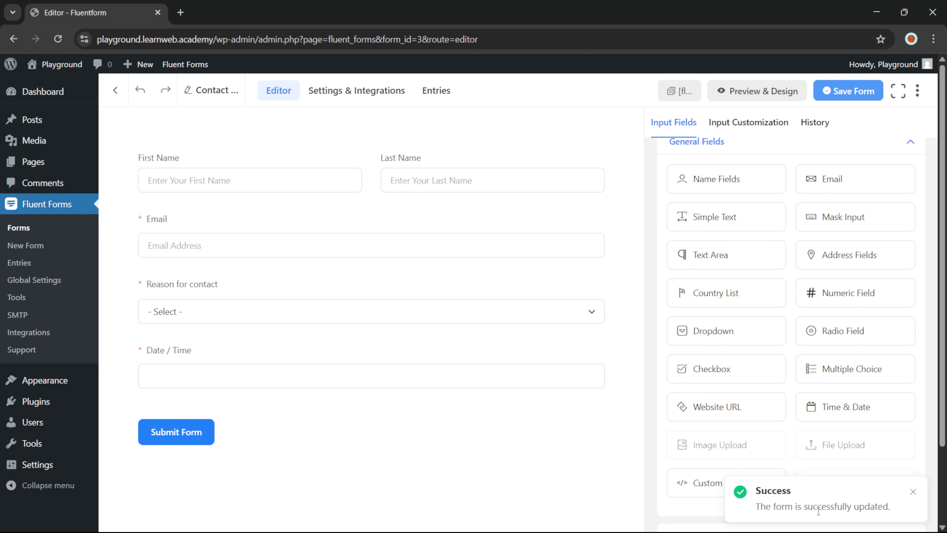
left_click(685, 96)
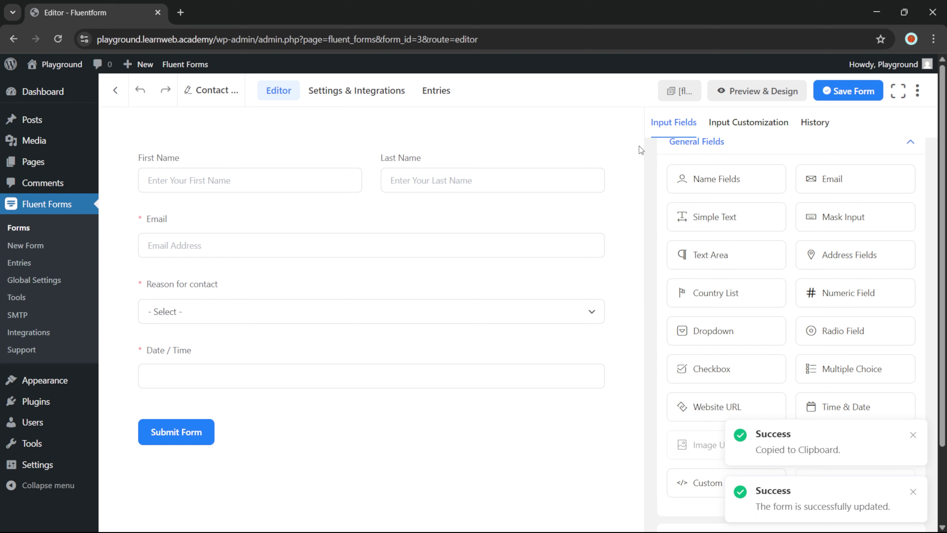
left_click(36, 166, "ctrl")
key("ctrl+Tab")
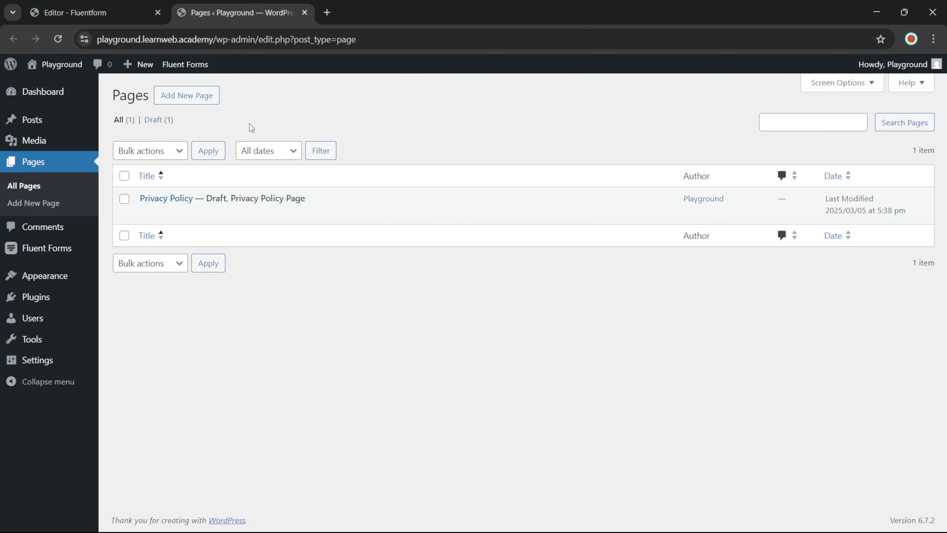
left_click(192, 96)
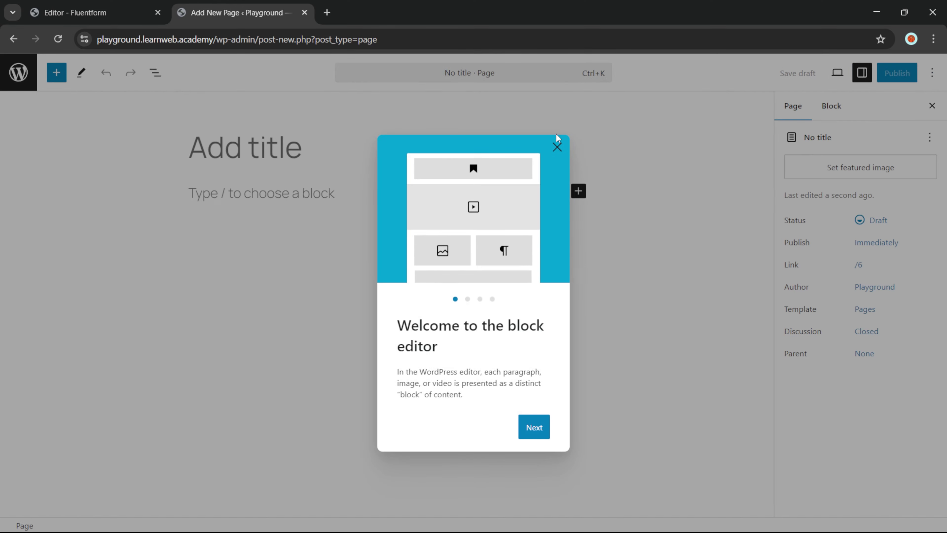
Title the blank page 'Contact us' and paste the [fluentform id="3"] shortcode into its body
left_click(556, 143)
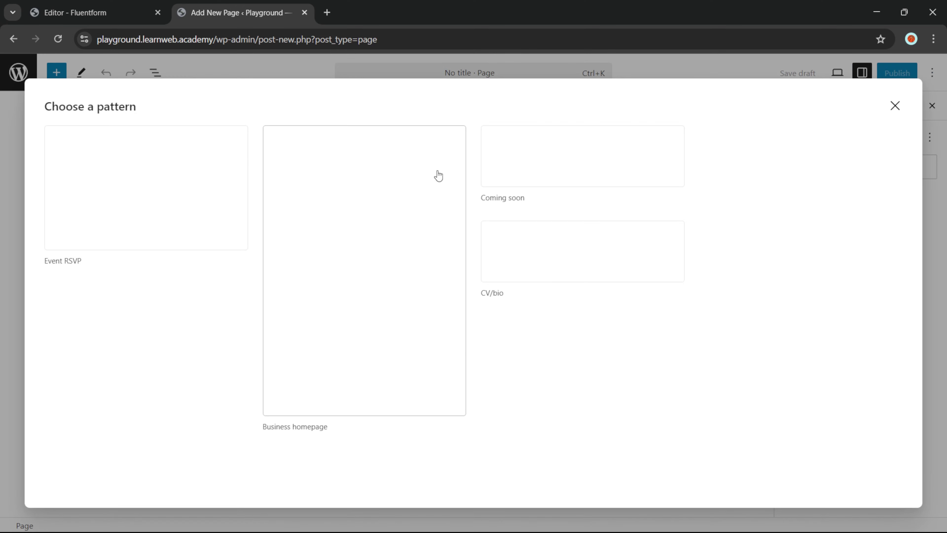
left_click(894, 106)
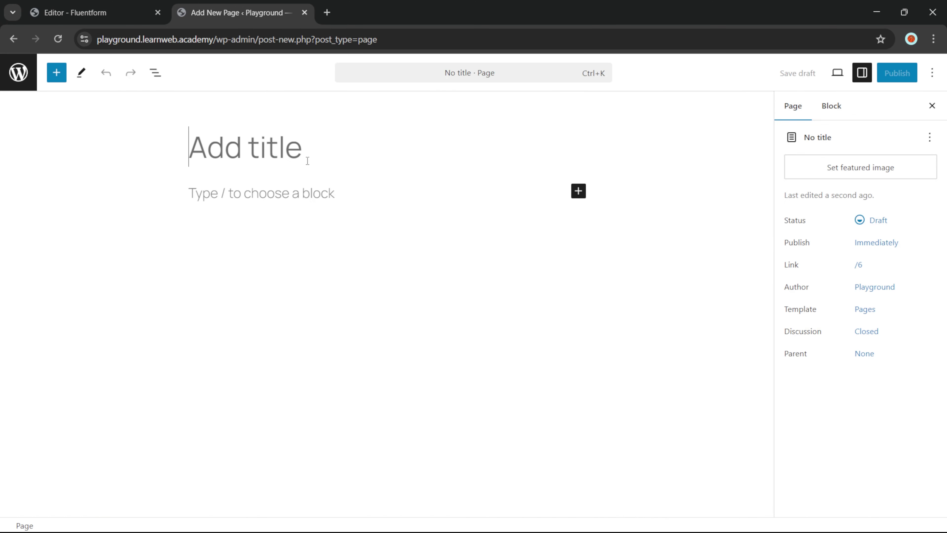
type("Contact us")
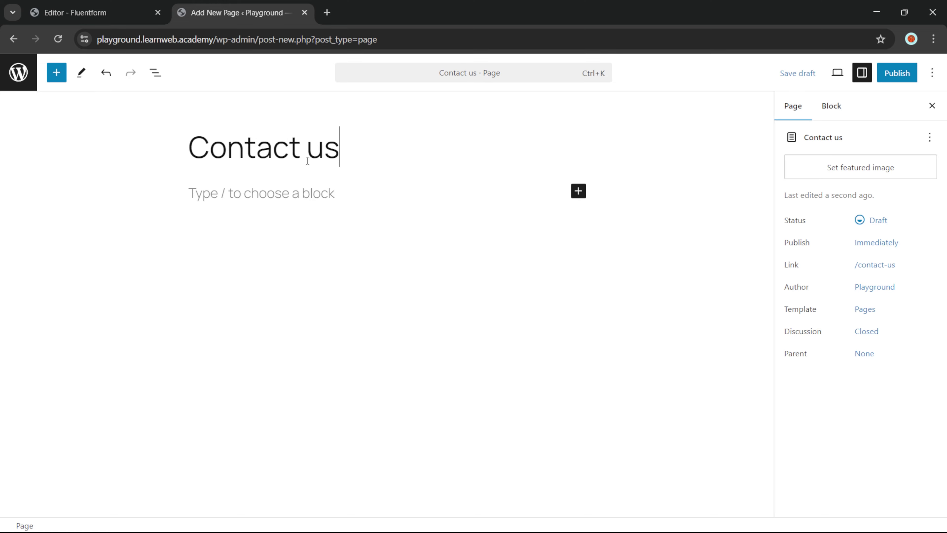
left_click(313, 198)
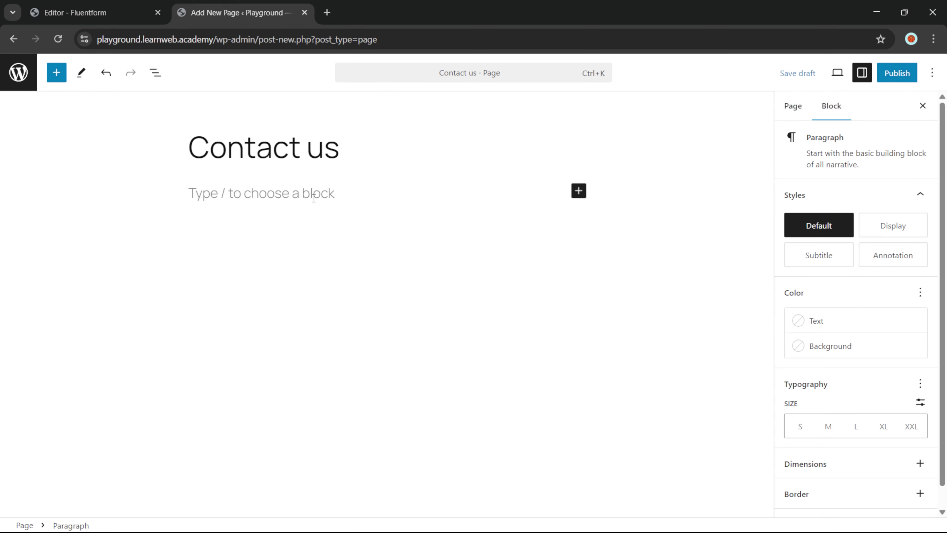
key("ctrl+v")
left_click(675, 176)
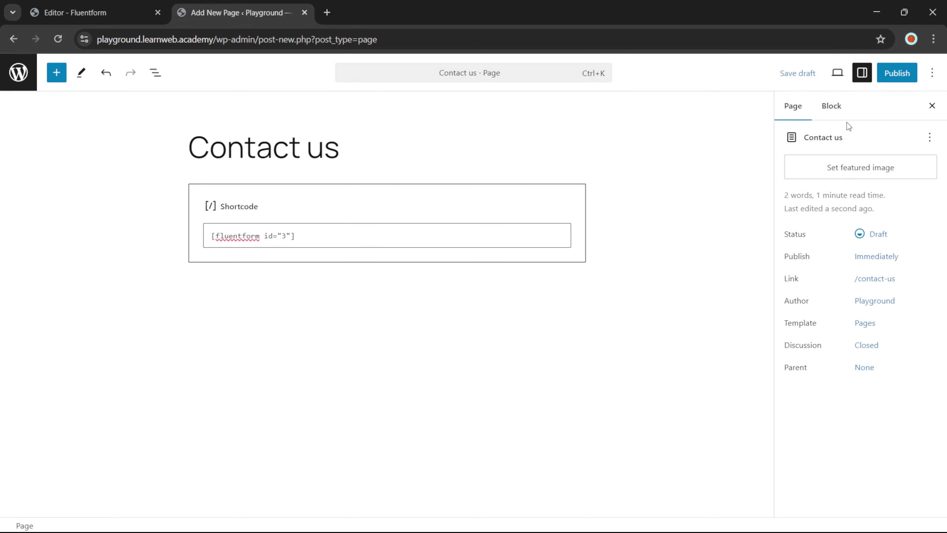
Publish the Contact us page and view it live
left_click(897, 73)
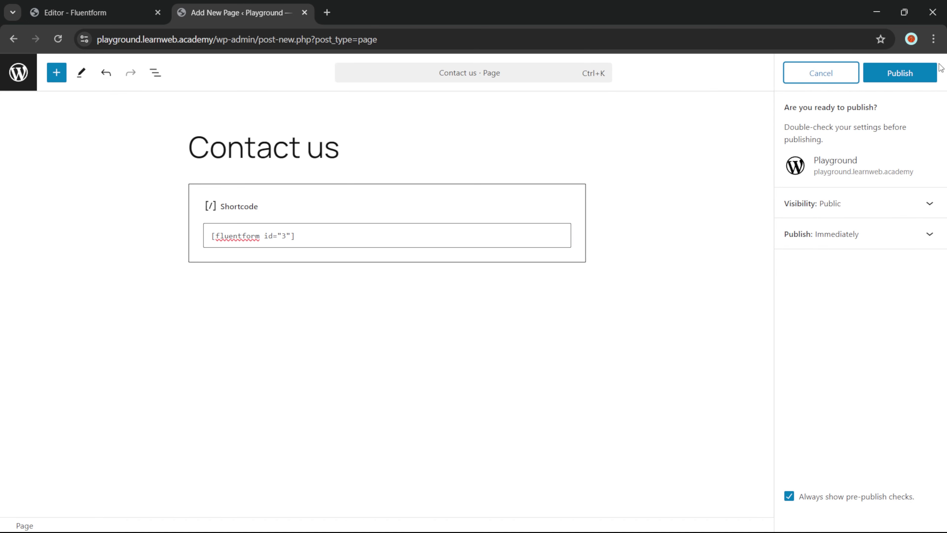
left_click(900, 72)
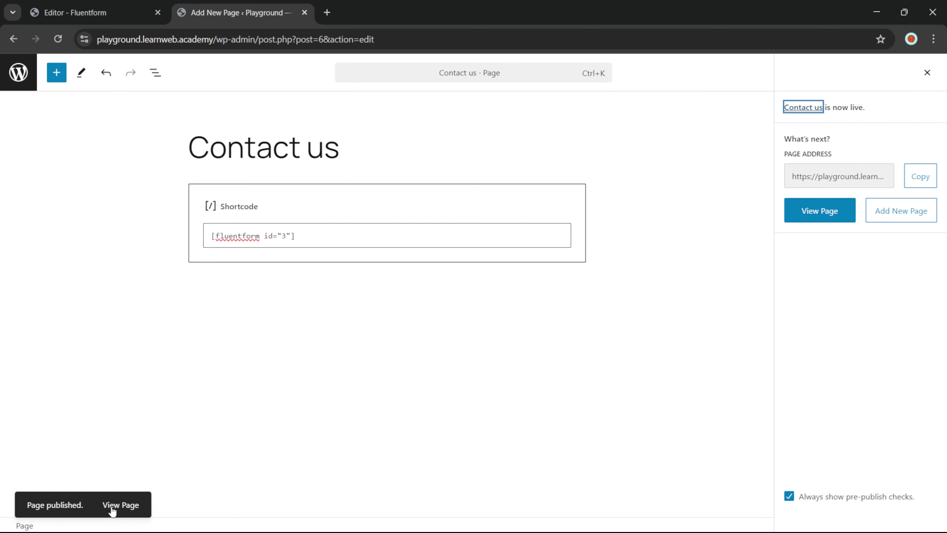
left_click(120, 504)
Fill in the Contact us form's First Name, Last Name and Email fields
key("ctrl+t")
middle_click(530, 15)
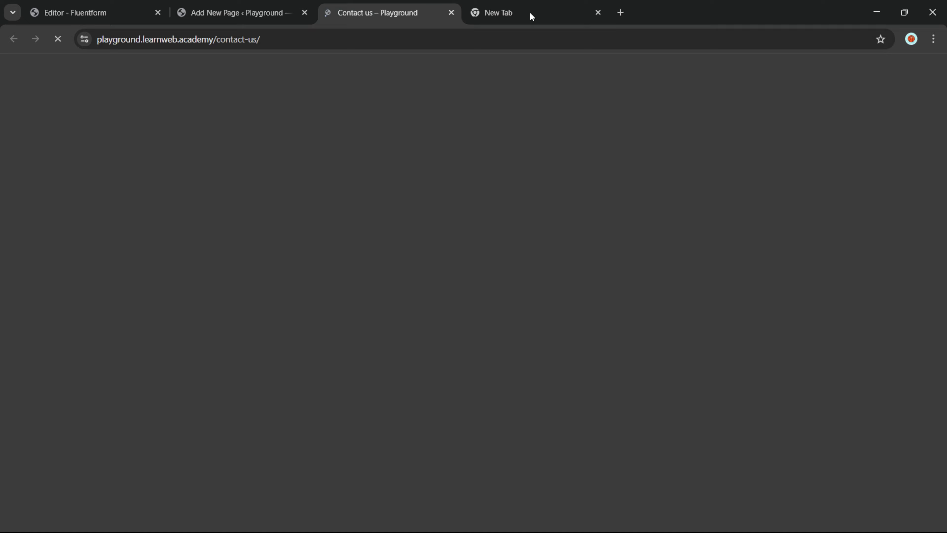
scroll(266, 203, "down", 3)
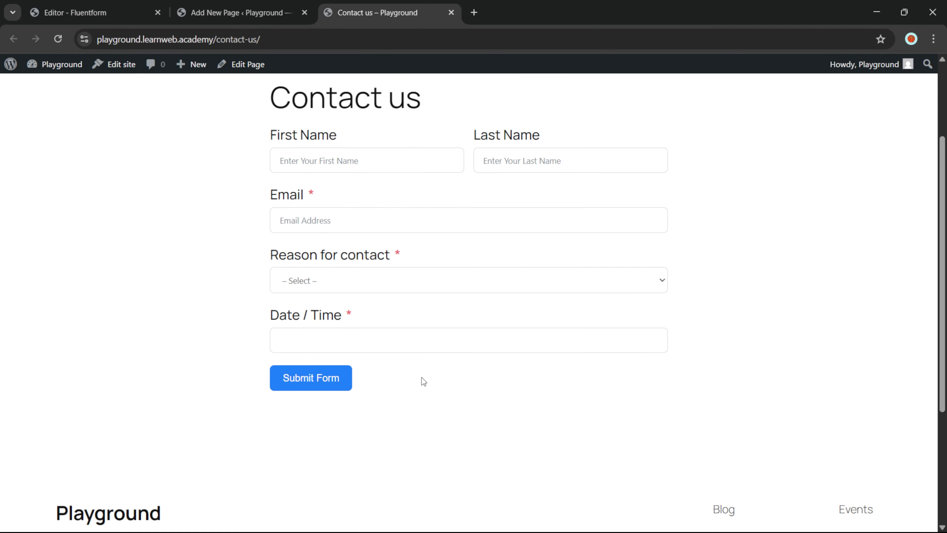
scroll(305, 237, "up", 2)
left_click(332, 231)
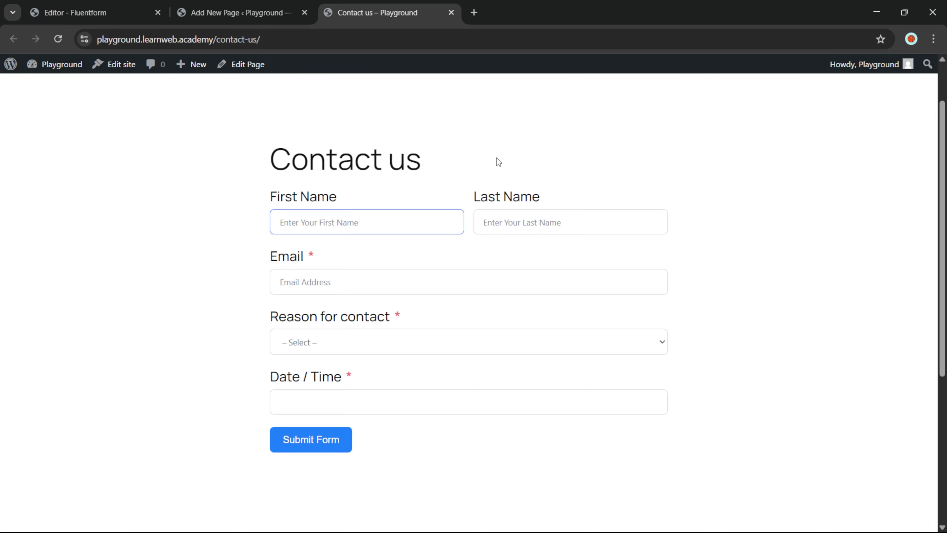
type("LearnWeb")
key("Tab")
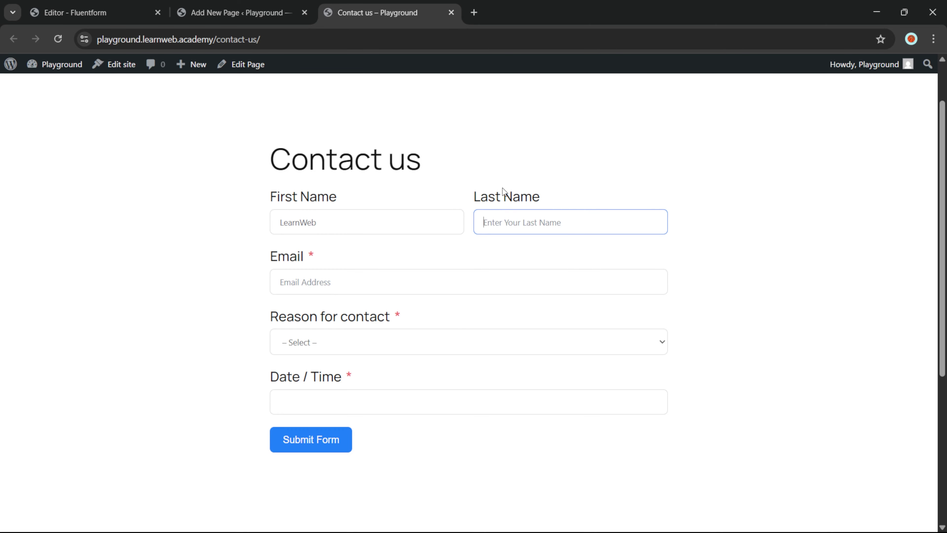
type("Academy")
left_click(327, 284)
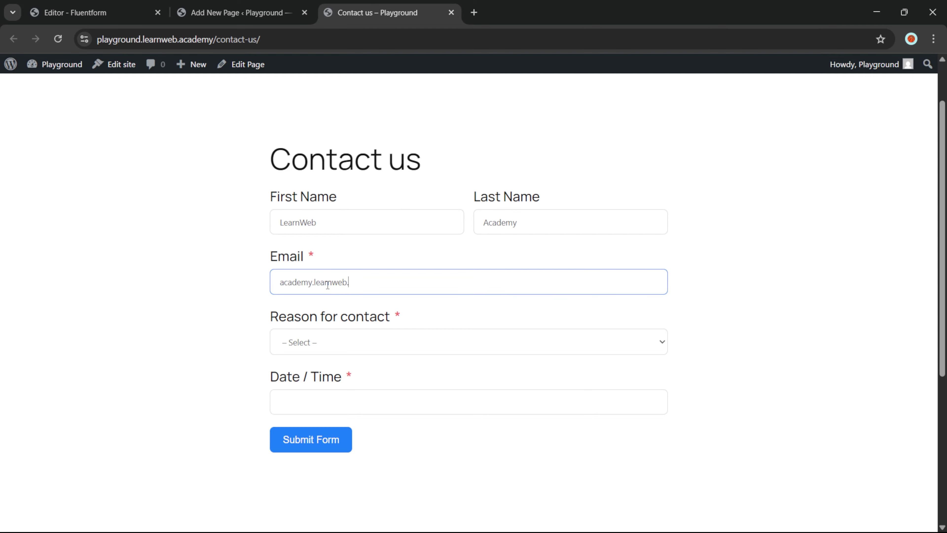
Choose Consultation Call as the reason, set the date to 12/03/2025, and submit the form
left_click(313, 342)
left_click(313, 374)
left_click(315, 401)
left_click(338, 304)
scroll(320, 403, "down", 2)
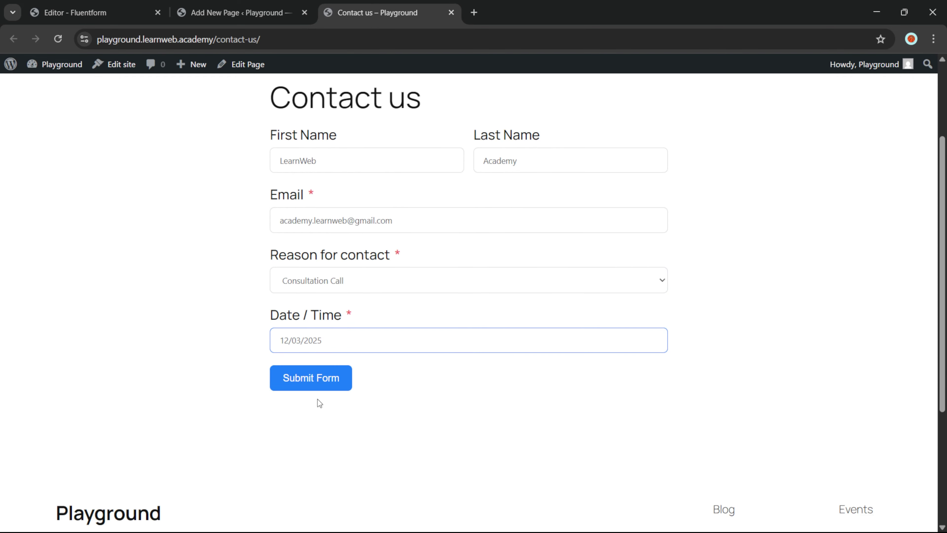
left_click(325, 379)
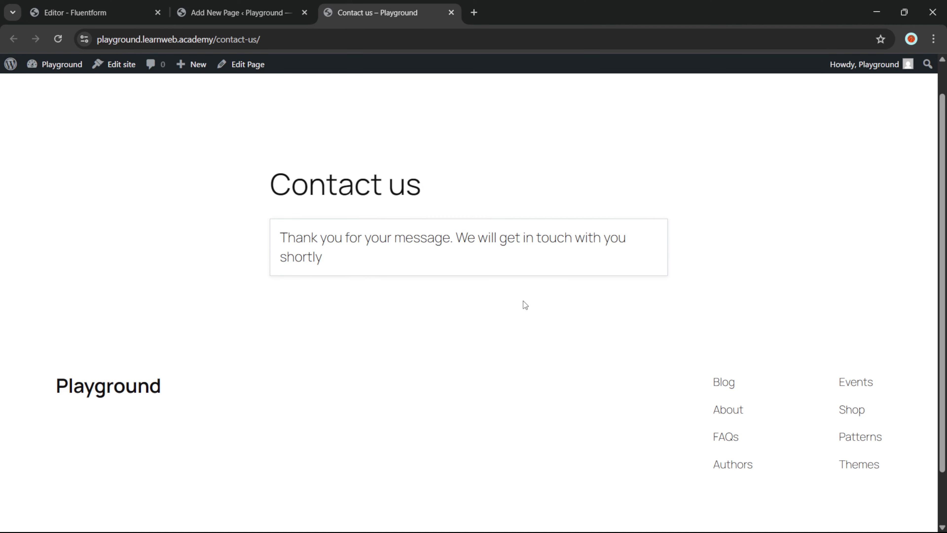
scroll(268, 168, "up", 1)
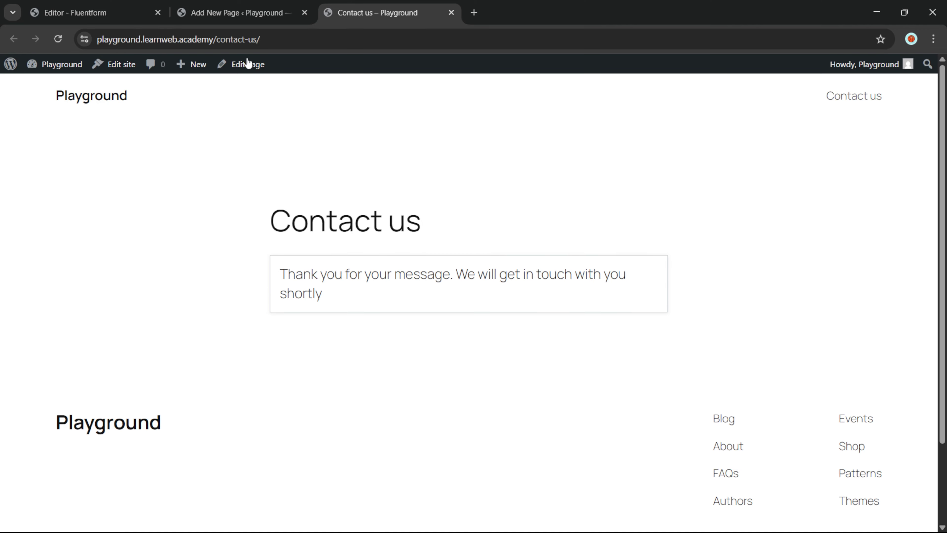
In the form editor, open Settings & Integrations and check the confirmation message, then view Email Notifications
left_click(220, 4)
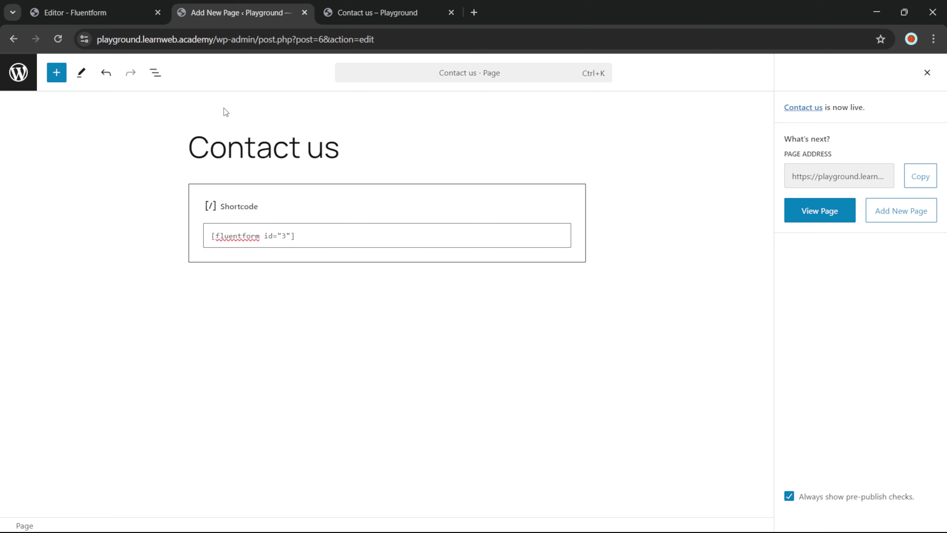
key("ctrl+Page_Up")
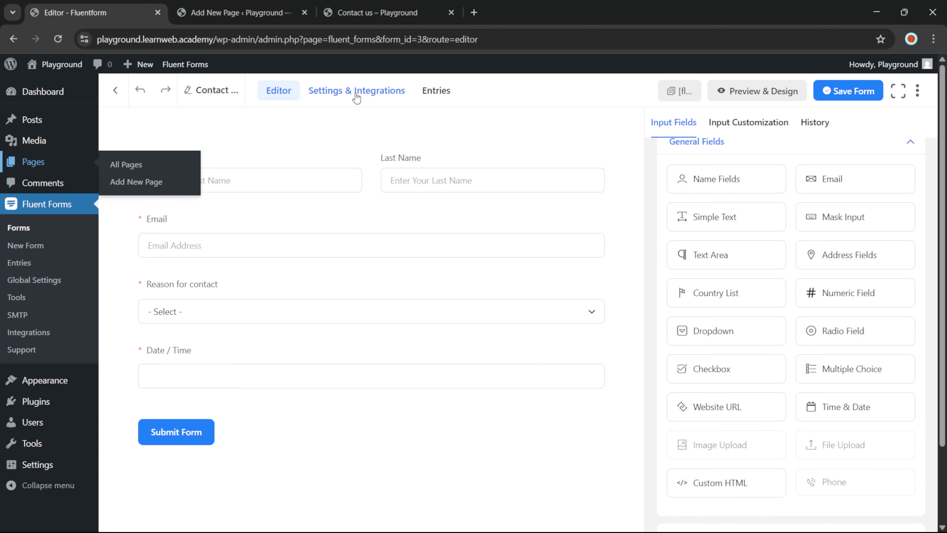
left_click(355, 95)
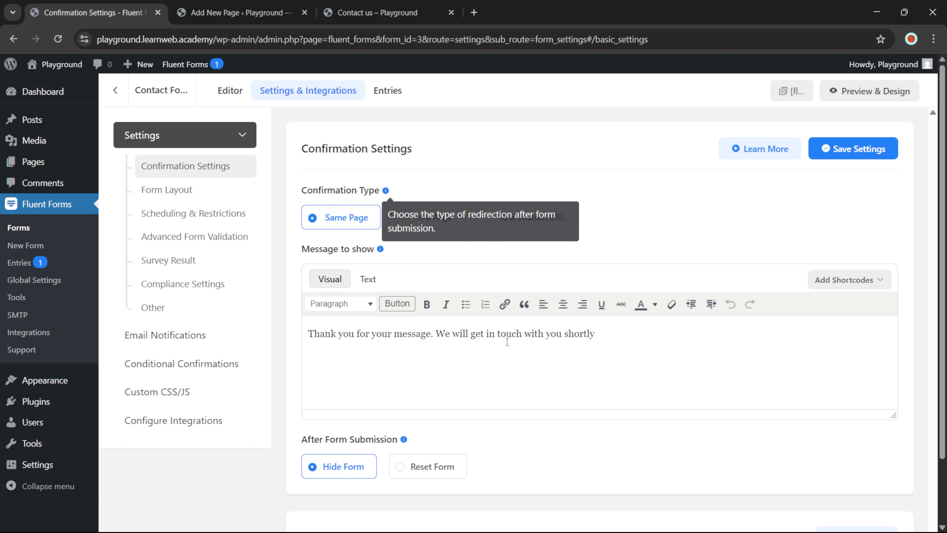
triple_click(511, 334)
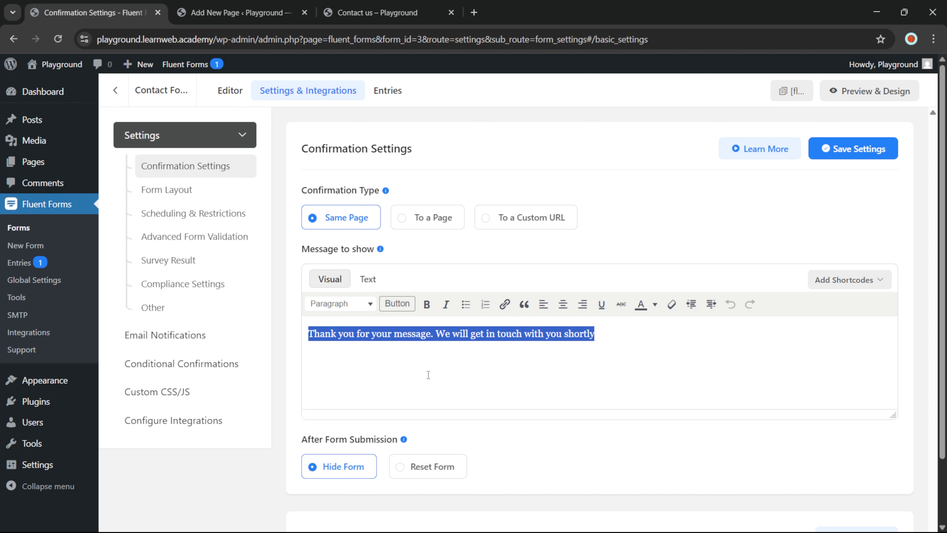
left_click(447, 372)
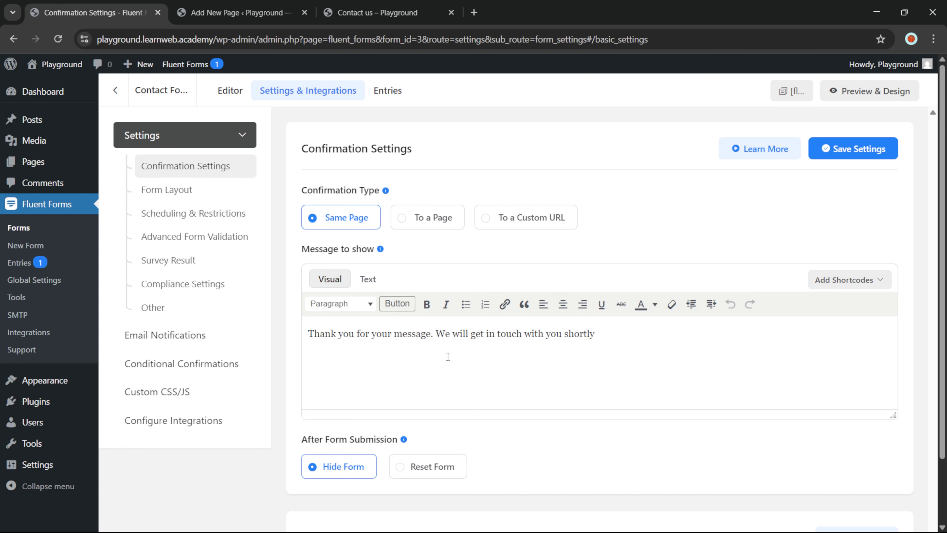
scroll(448, 356, "down", 2)
left_click(165, 334)
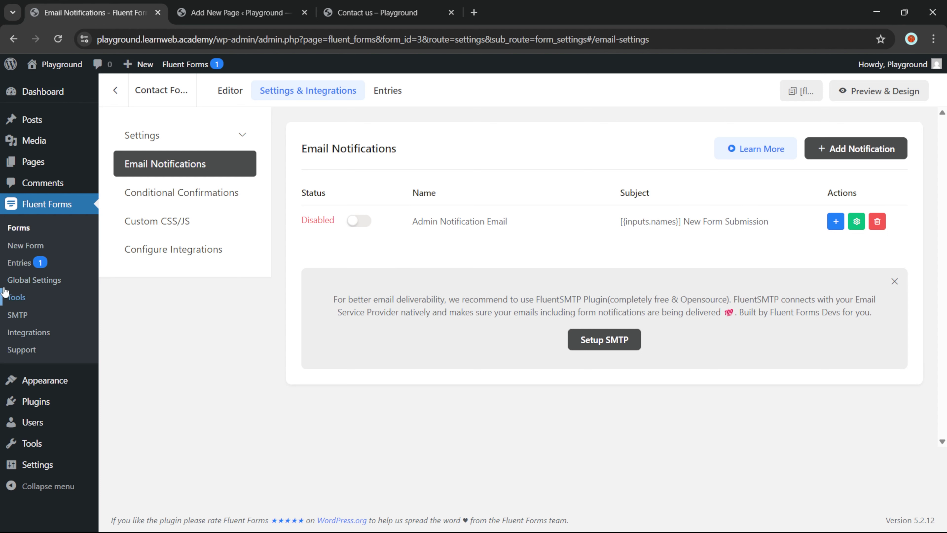
Open the Fluent Forms Entries list and view submission #1
left_click(35, 267)
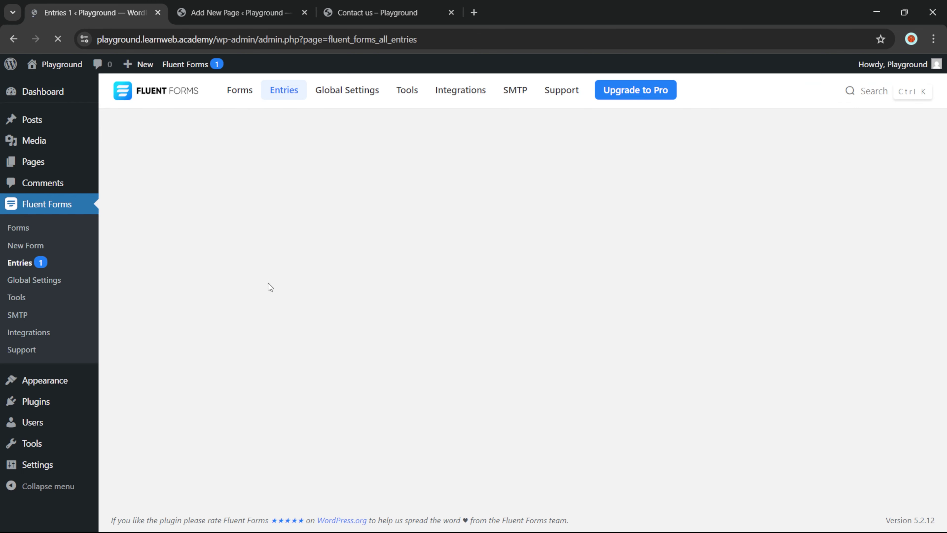
scroll(216, 257, "down", 4)
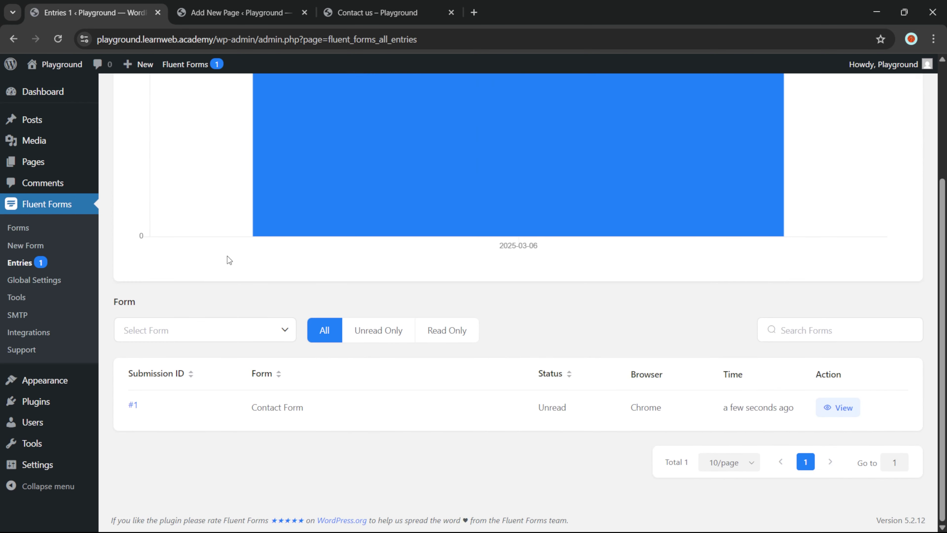
left_click(826, 407)
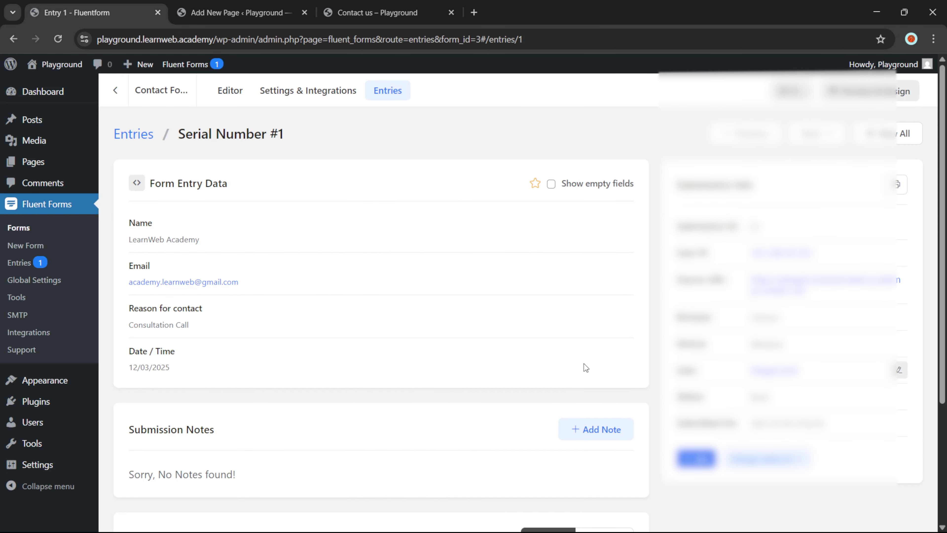
Review entry #1's submitted name, email, Consultation Call reason and 12/03/2025 date
scroll(541, 214, "down", 2)
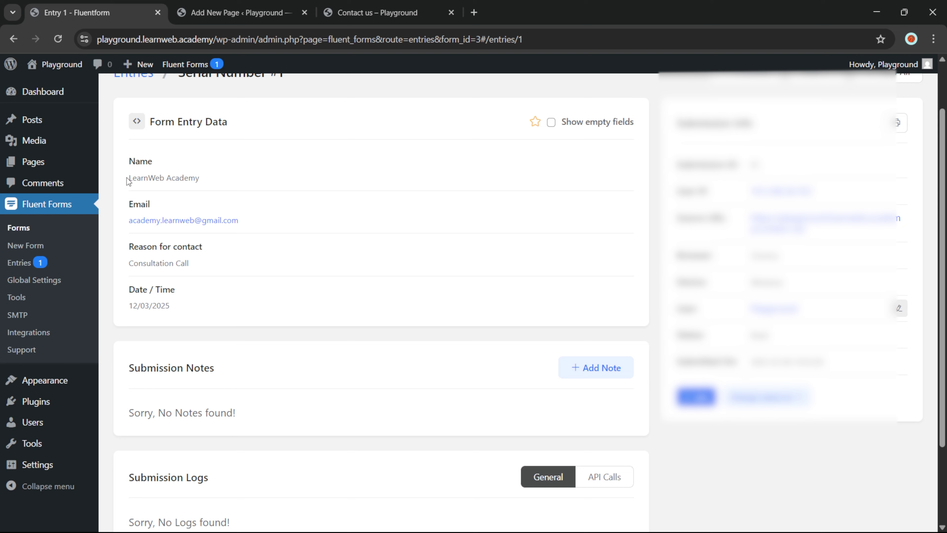
left_click_drag(127, 179, 208, 181)
left_click(205, 204)
scroll(206, 253, "down", 2)
scroll(231, 340, "down", 1)
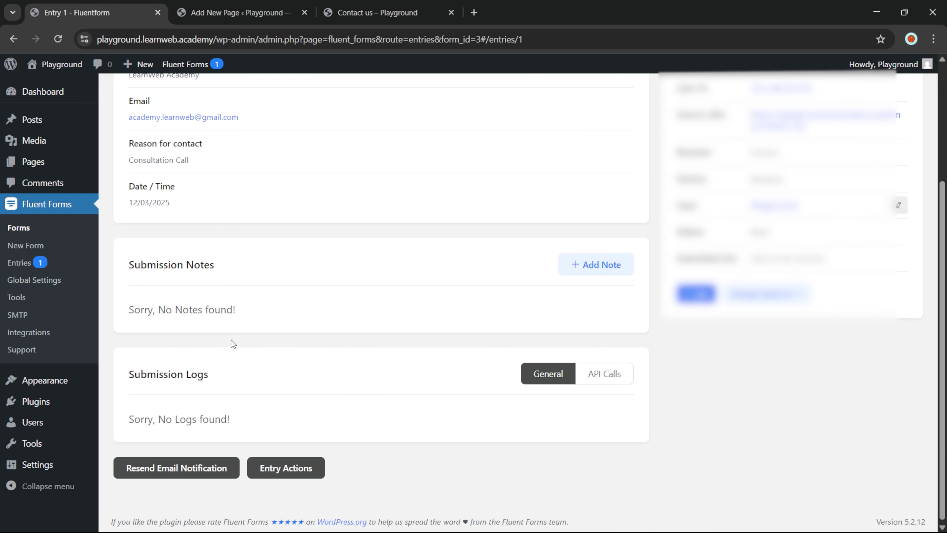
scroll(230, 339, "up", 1)
scroll(231, 343, "up", 3)
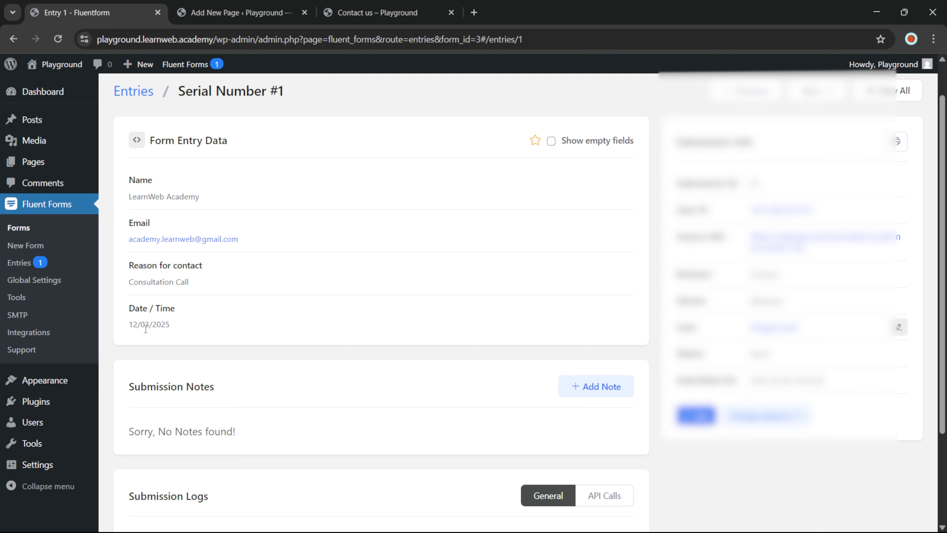
scroll(145, 330, "up", 1)
scroll(317, 312, "down", 2)
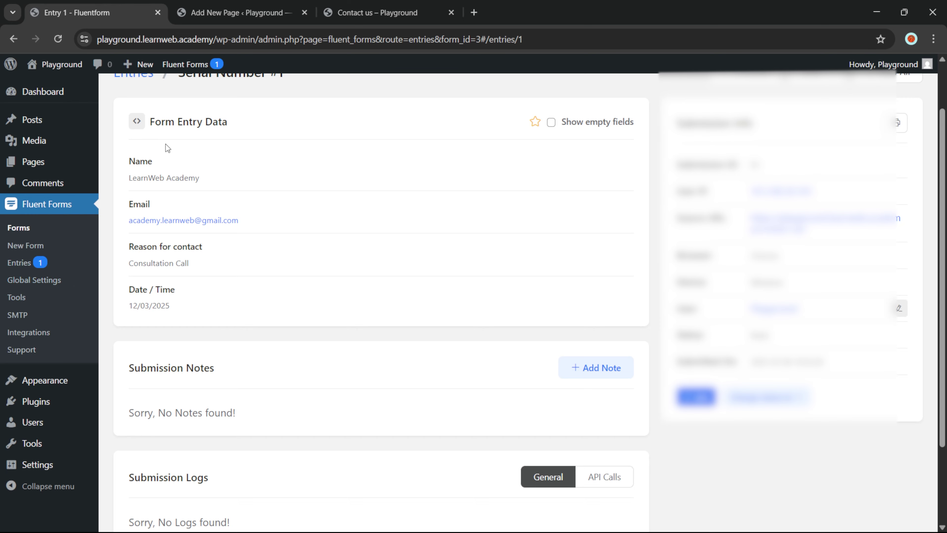
Open Fluent Forms Global Settings, glance at reCAPTCHA, then view the General layout and email summary options
left_click(78, 284)
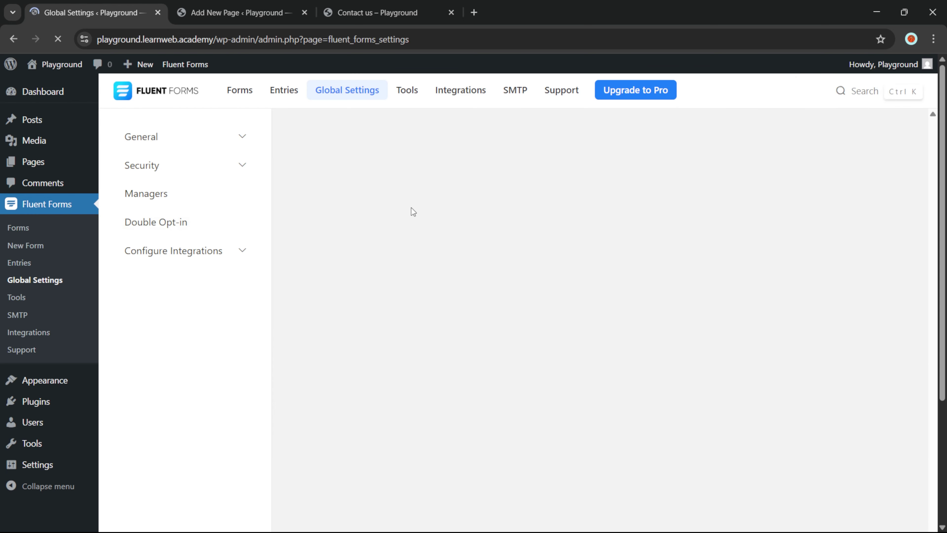
left_click(226, 289)
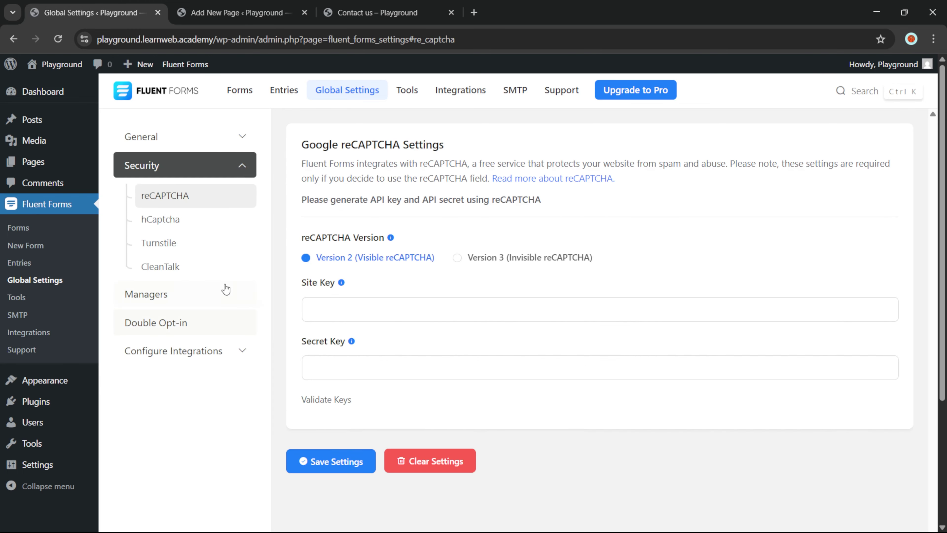
left_click(197, 139)
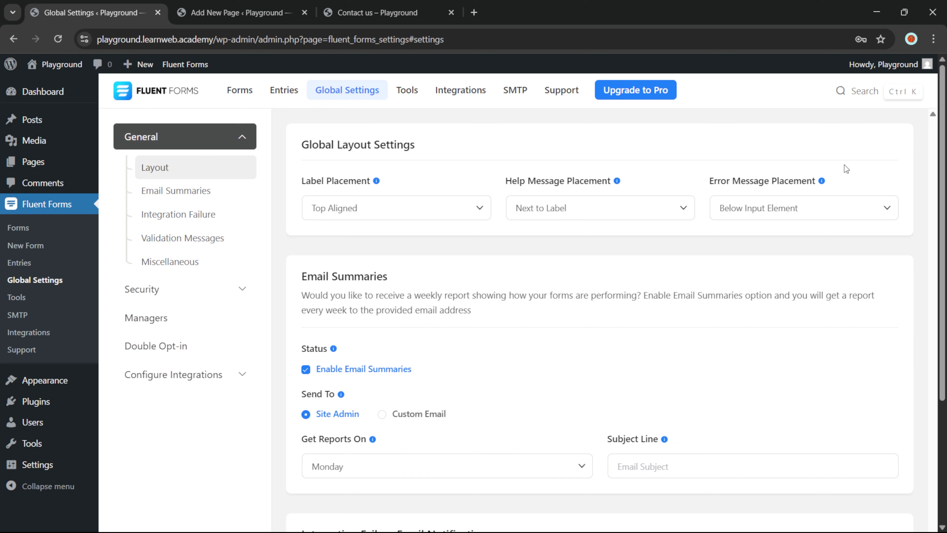
mouse_move(822, 184)
left_click(239, 13)
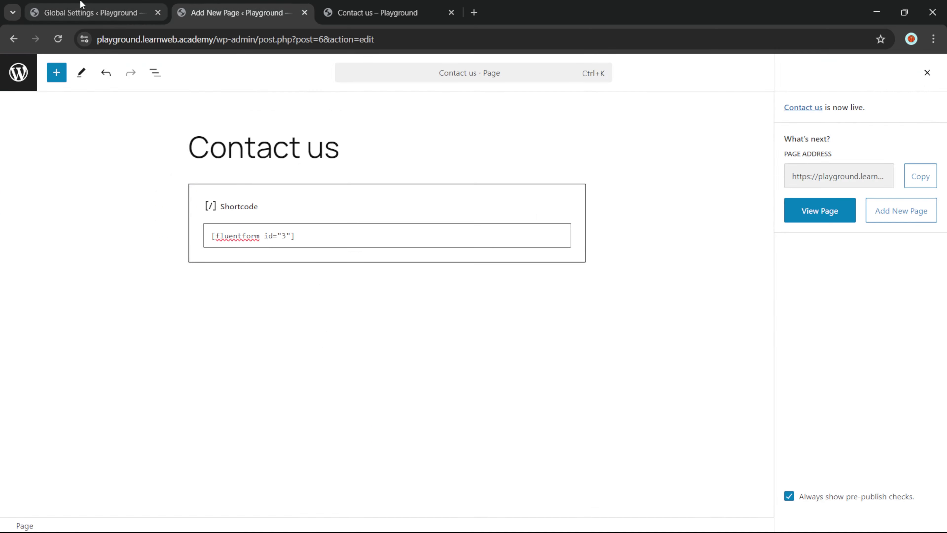
left_click(86, 12)
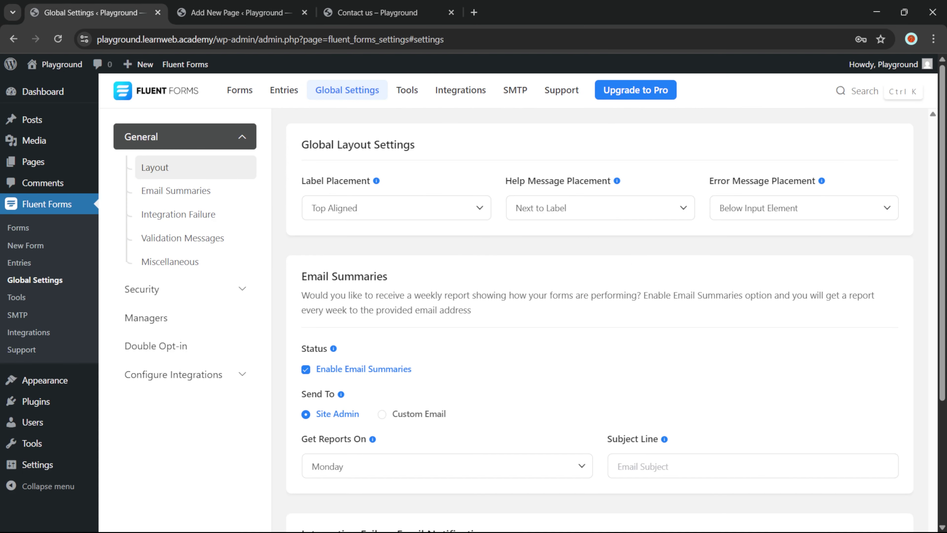